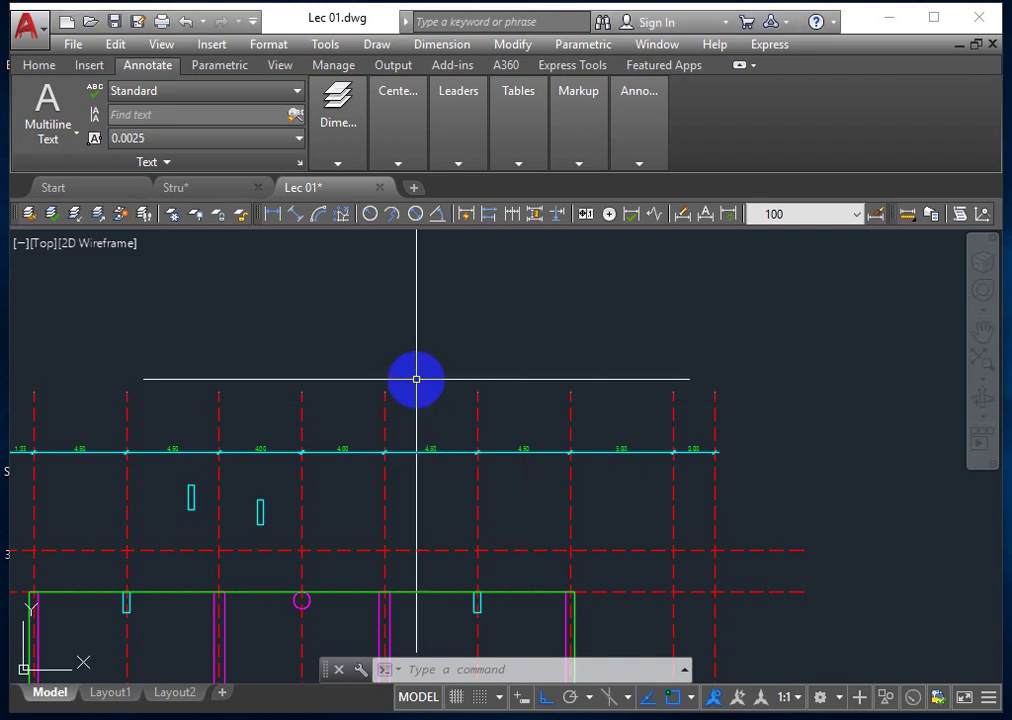
# - Pan the grid plan to the right and open the Dimension menu
pyautogui.moveTo(416, 379); pyautogui.dragTo(524, 370, button='middle')
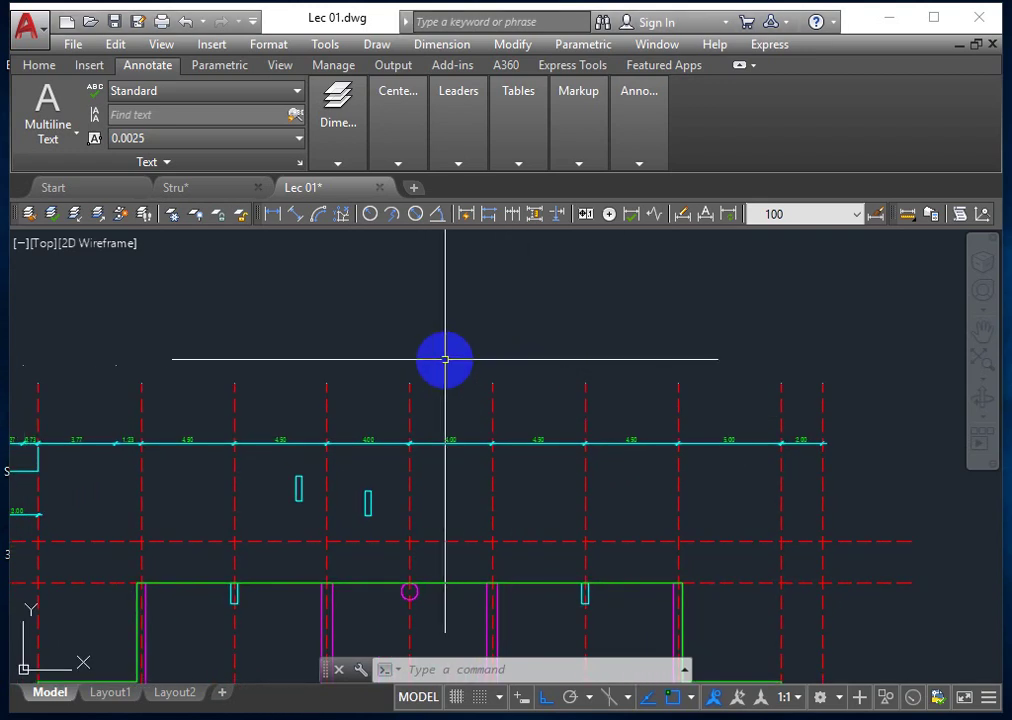
pyautogui.click(445, 44)
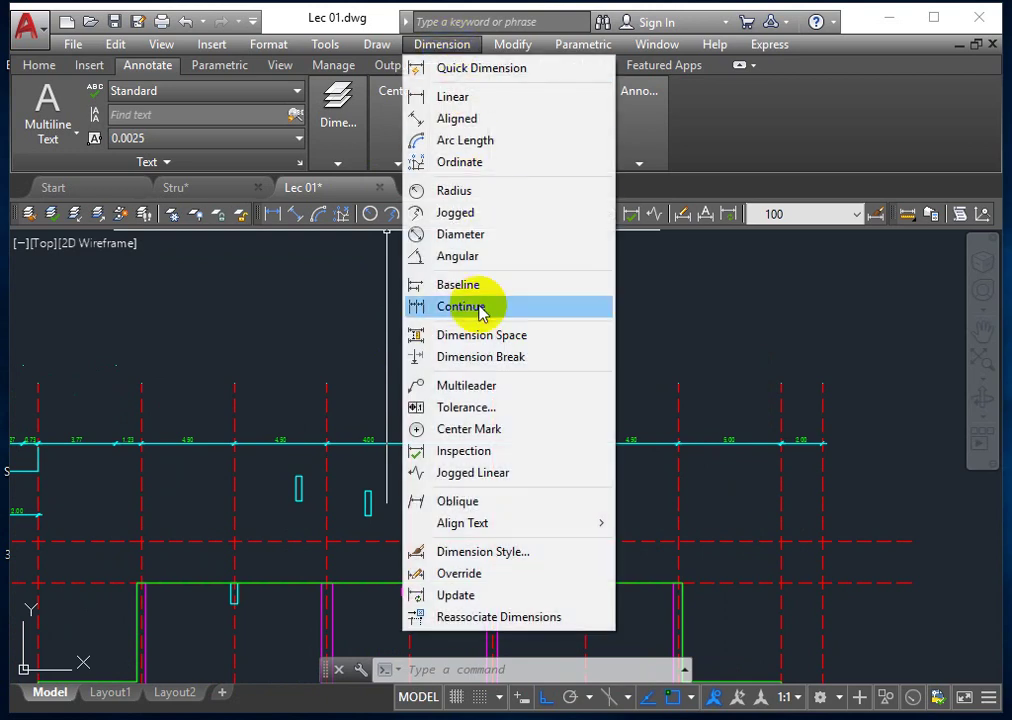
# - In the Dimension Style Manager, select ISO-25 and open it for modification
pyautogui.click(486, 553)
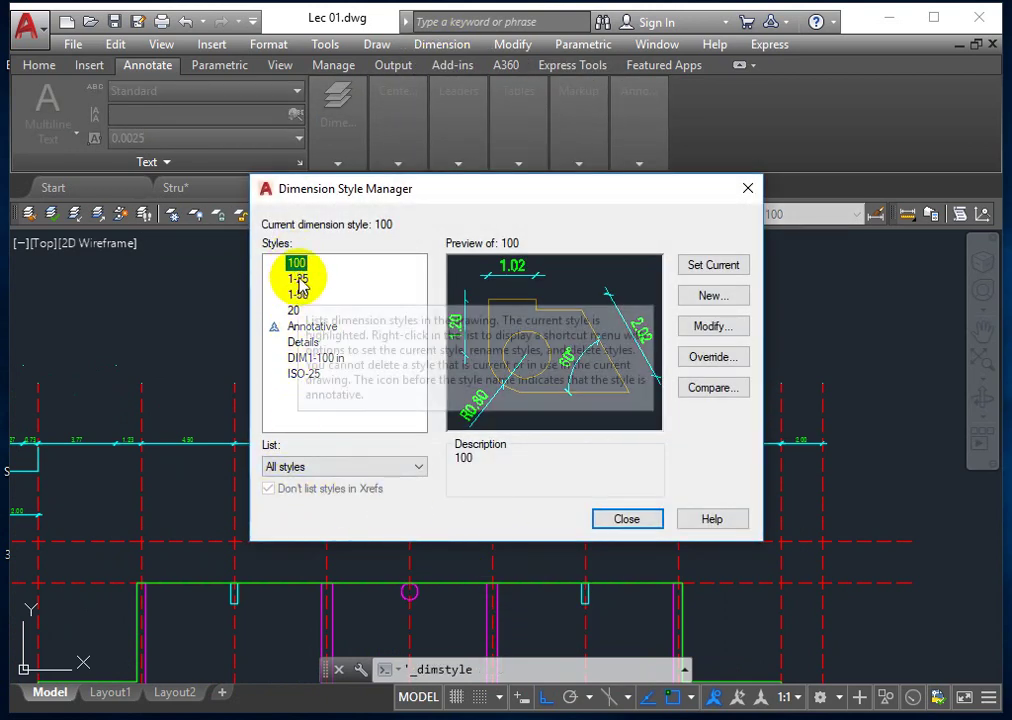
pyautogui.click(296, 263)
pyautogui.press('Escape')
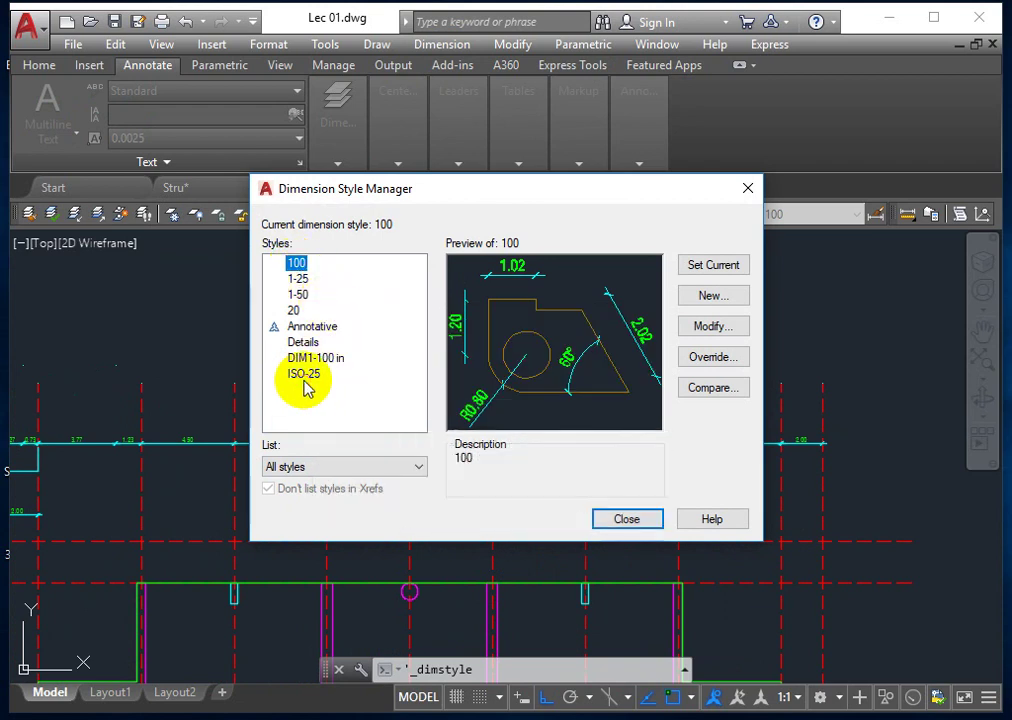
pyautogui.click(305, 375)
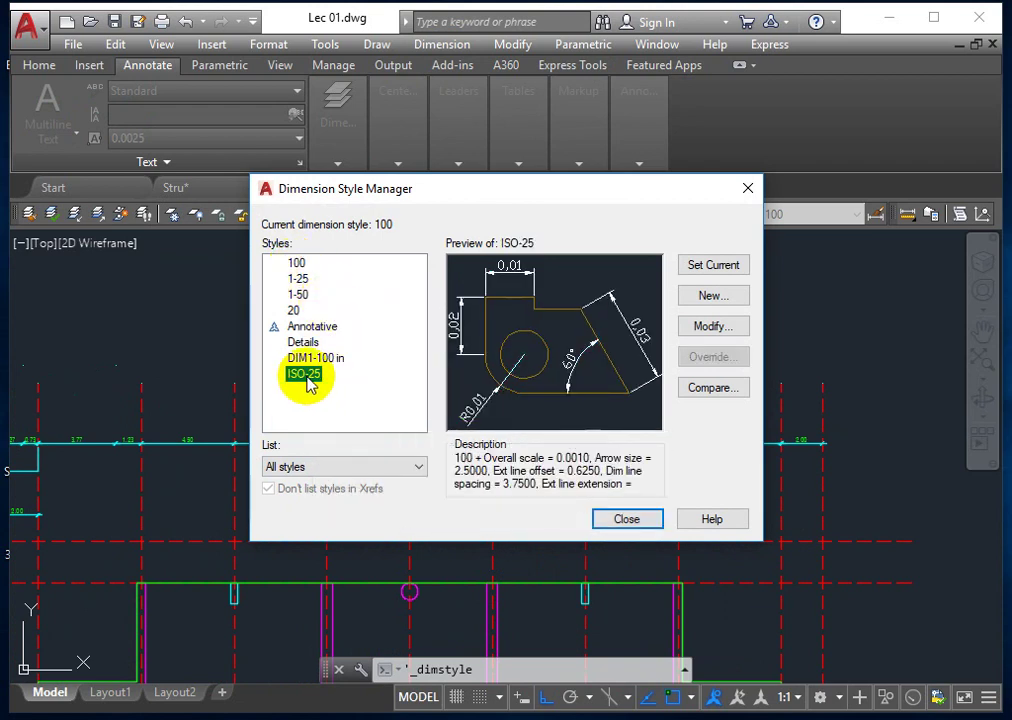
pyautogui.click(713, 327)
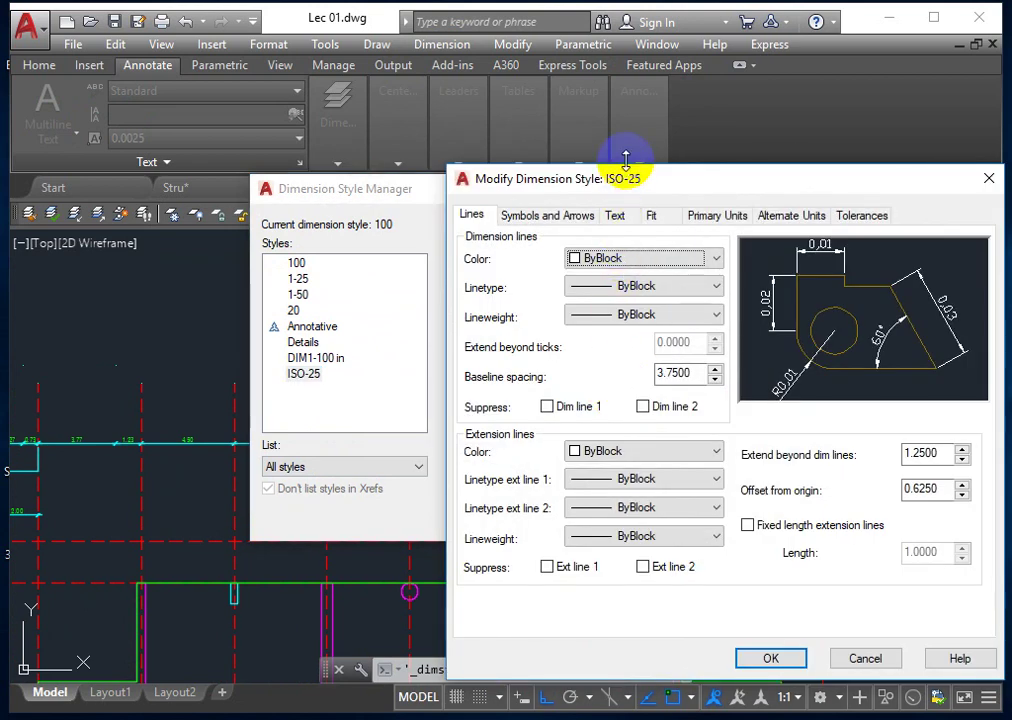
# - Set ISO-25 dimension lines to Magenta, Continuous linetype, with lineweight left at ByBlock
pyautogui.moveTo(639, 167); pyautogui.dragTo(410, 68)
pyautogui.moveTo(500, 28); pyautogui.dragTo(418, 45)
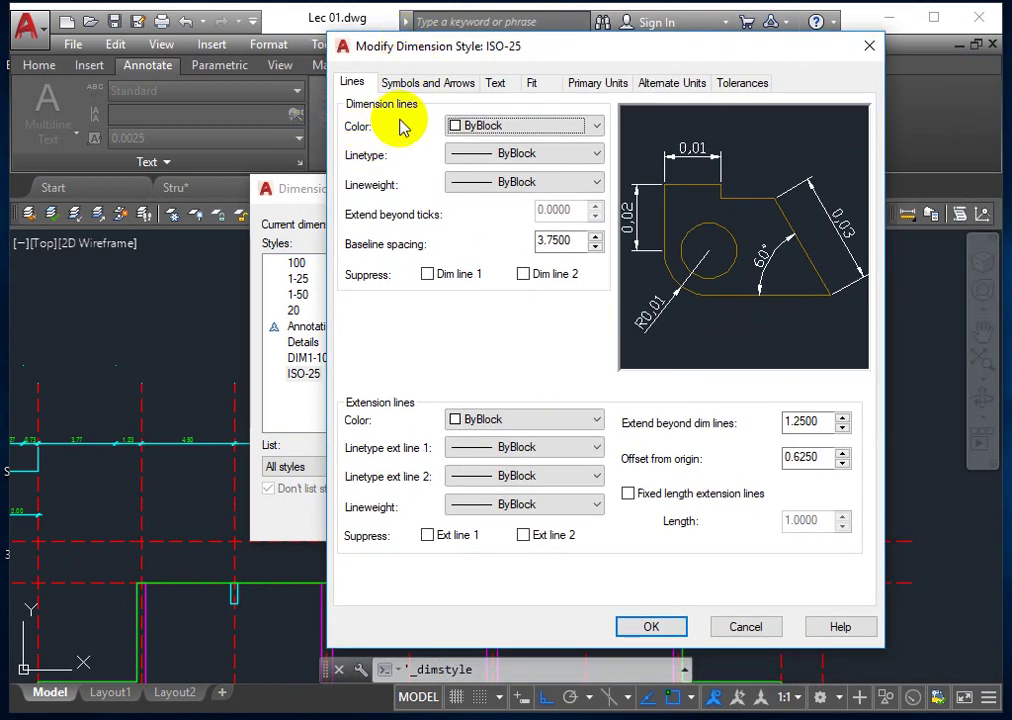
pyautogui.click(513, 130)
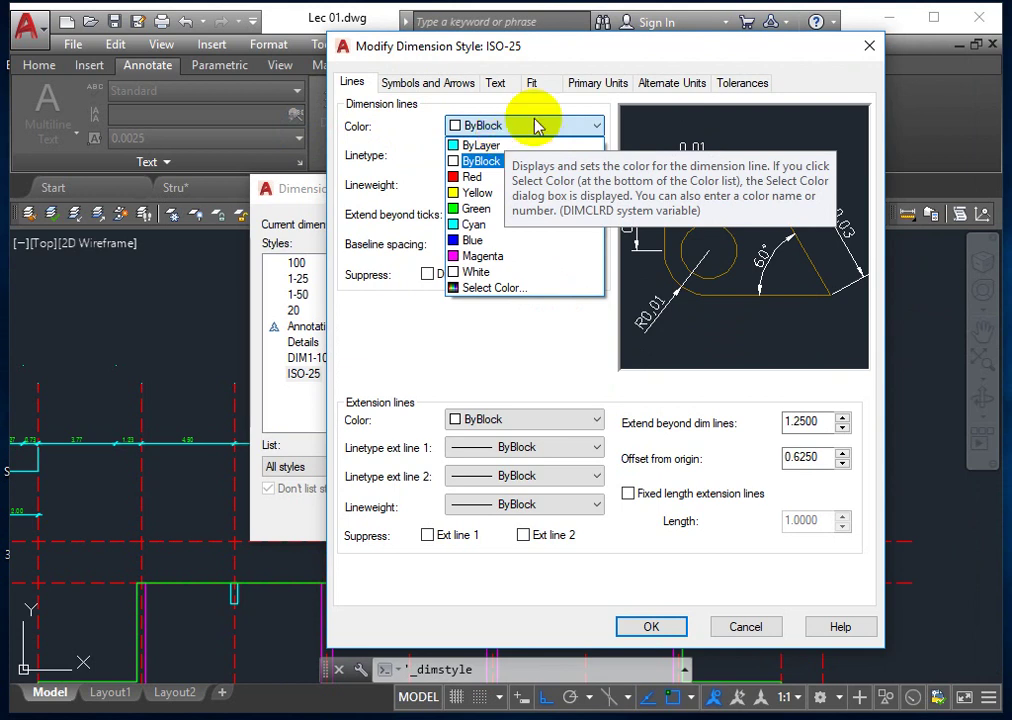
pyautogui.click(508, 146)
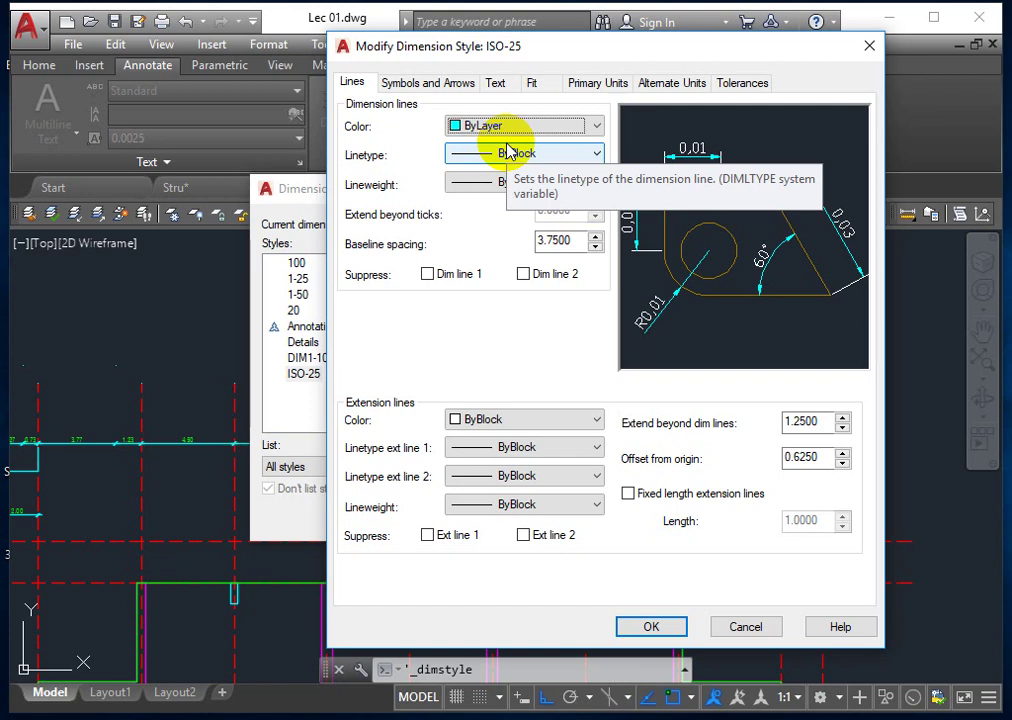
pyautogui.click(590, 125)
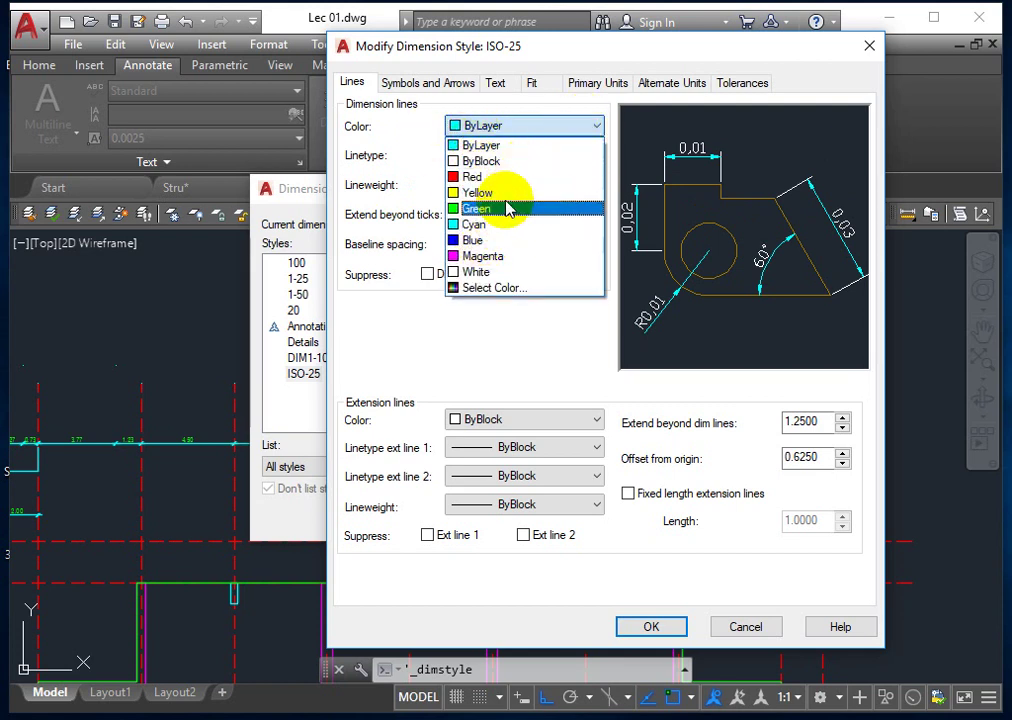
pyautogui.click(505, 256)
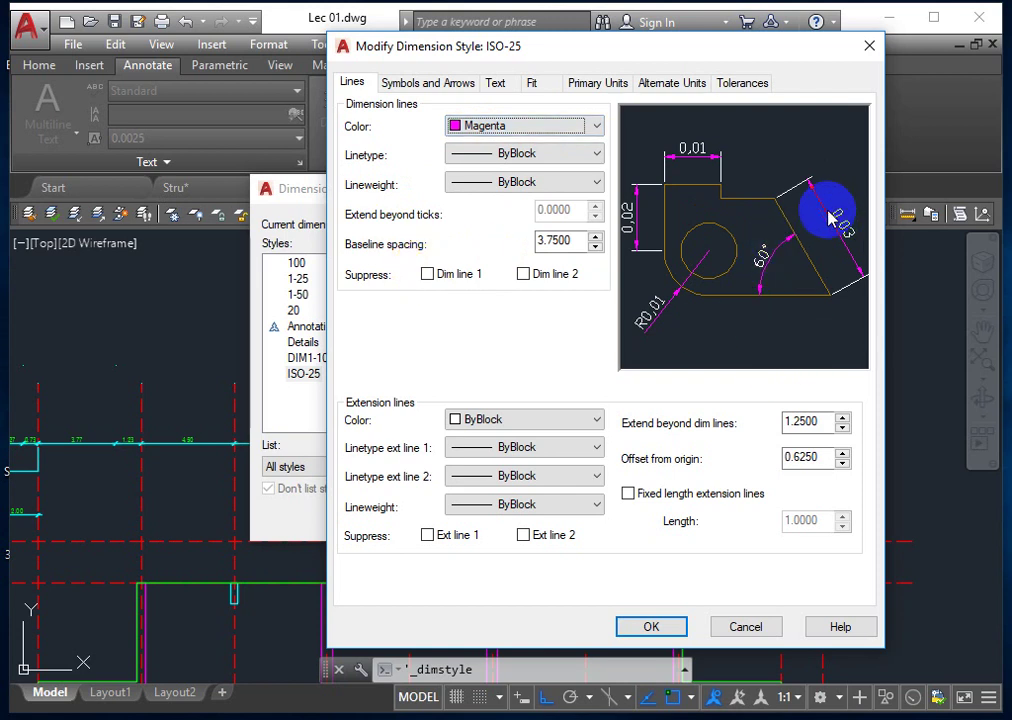
pyautogui.click(546, 156)
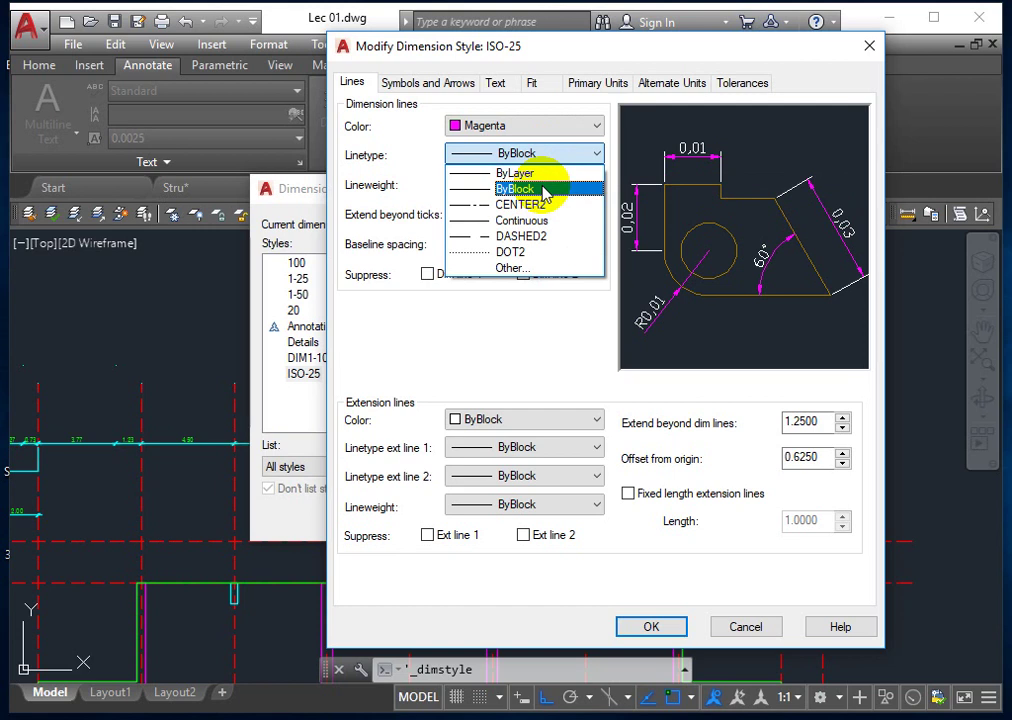
pyautogui.click(543, 220)
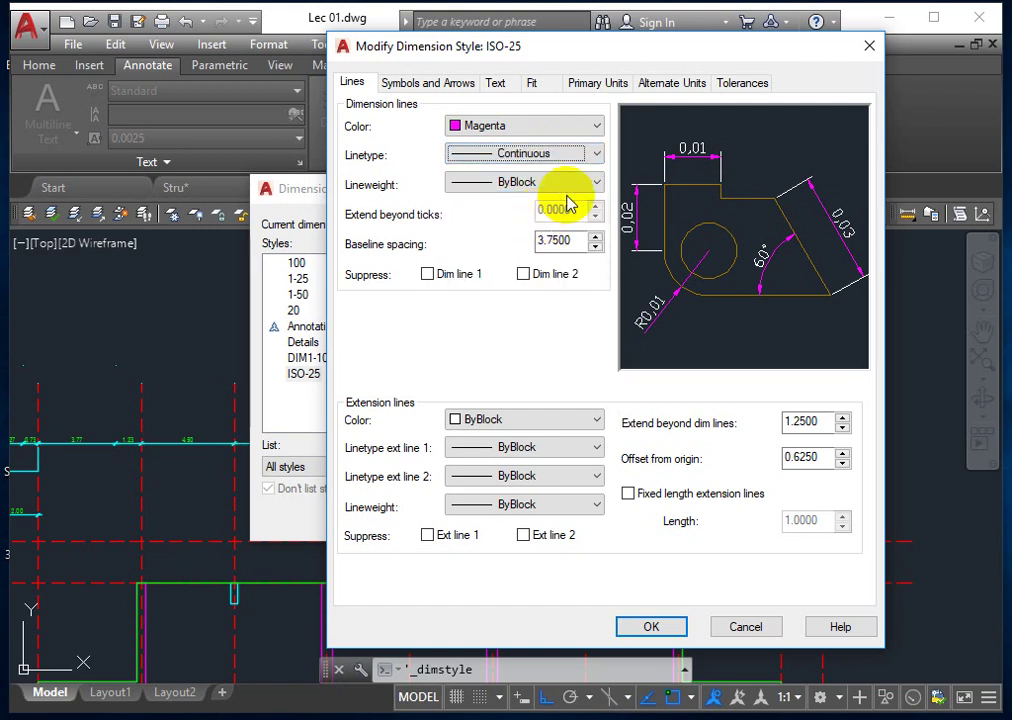
pyautogui.click(539, 182)
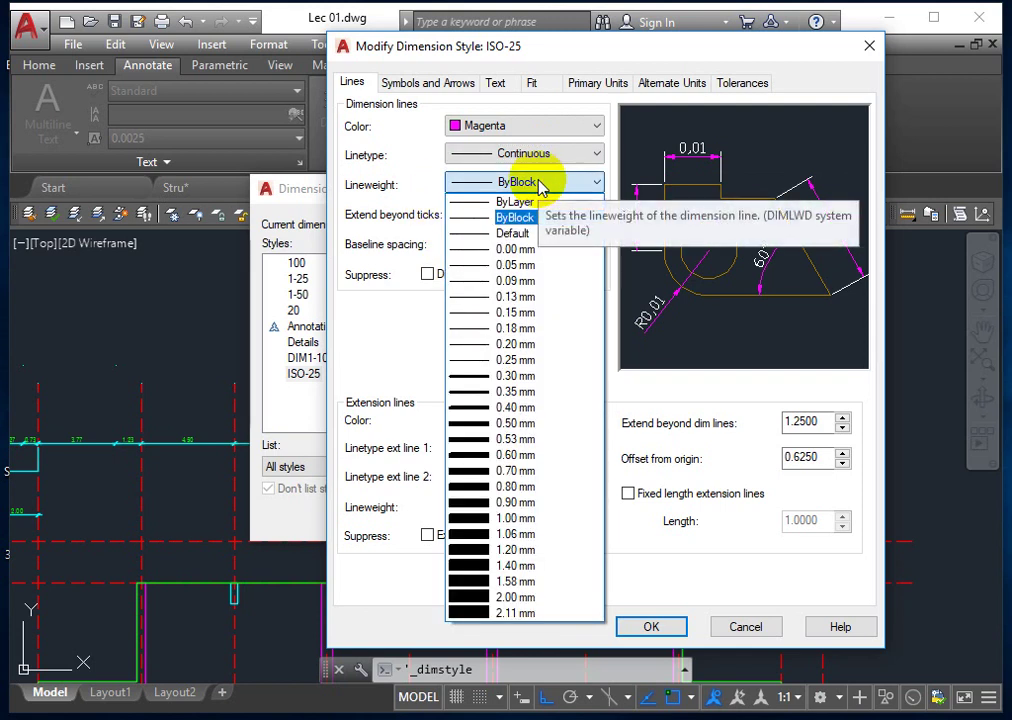
pyautogui.click(539, 182)
# - Set both arrowheads to Architectural tick with an arrow size of 0.15
pyautogui.click(450, 86)
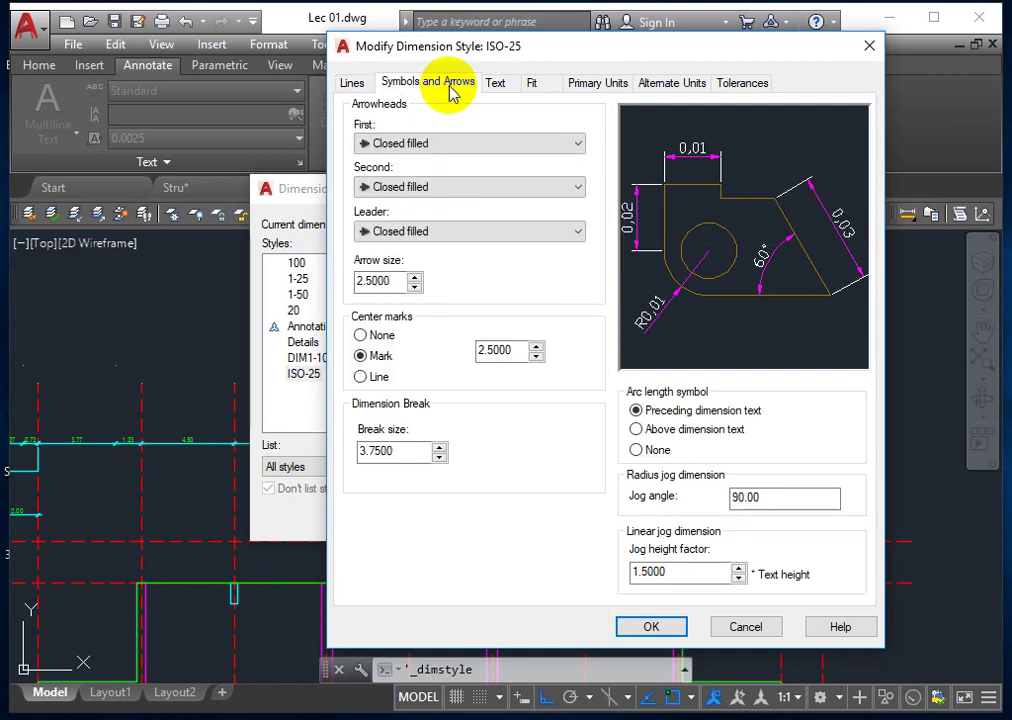
pyautogui.click(452, 143)
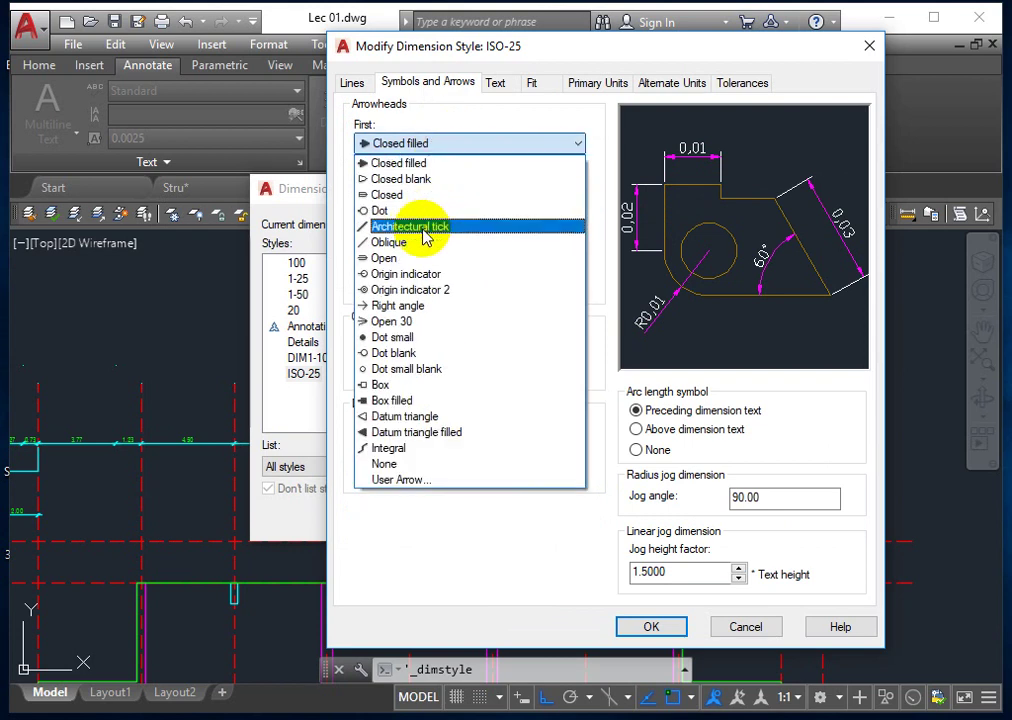
pyautogui.click(423, 230)
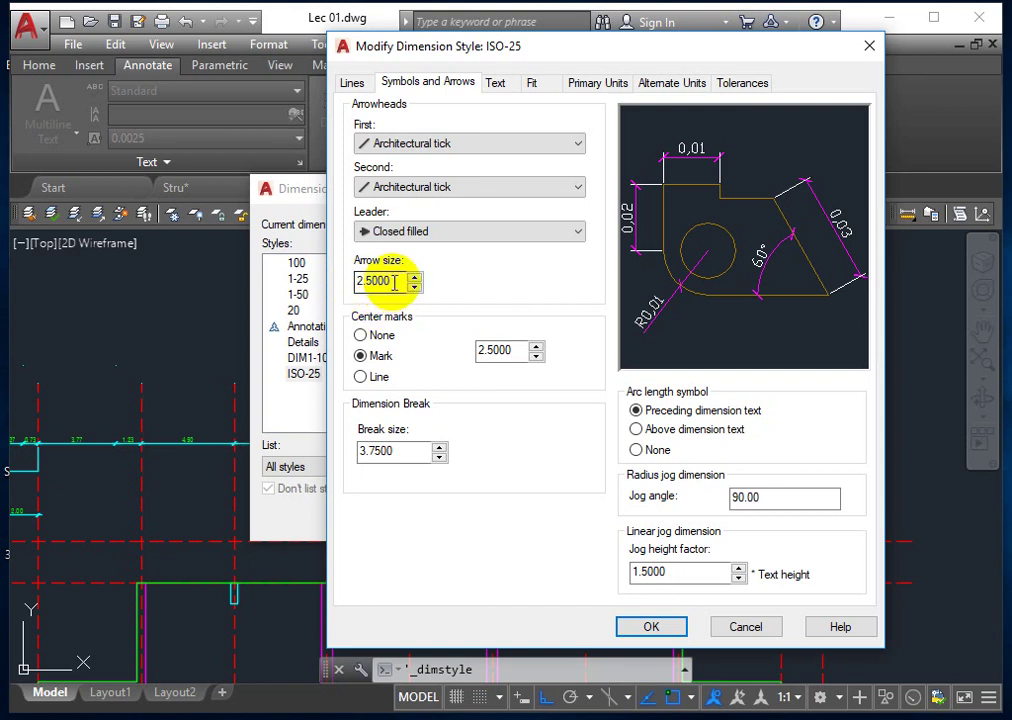
pyautogui.moveTo(390, 281); pyautogui.dragTo(292, 283)
pyautogui.write('.15')
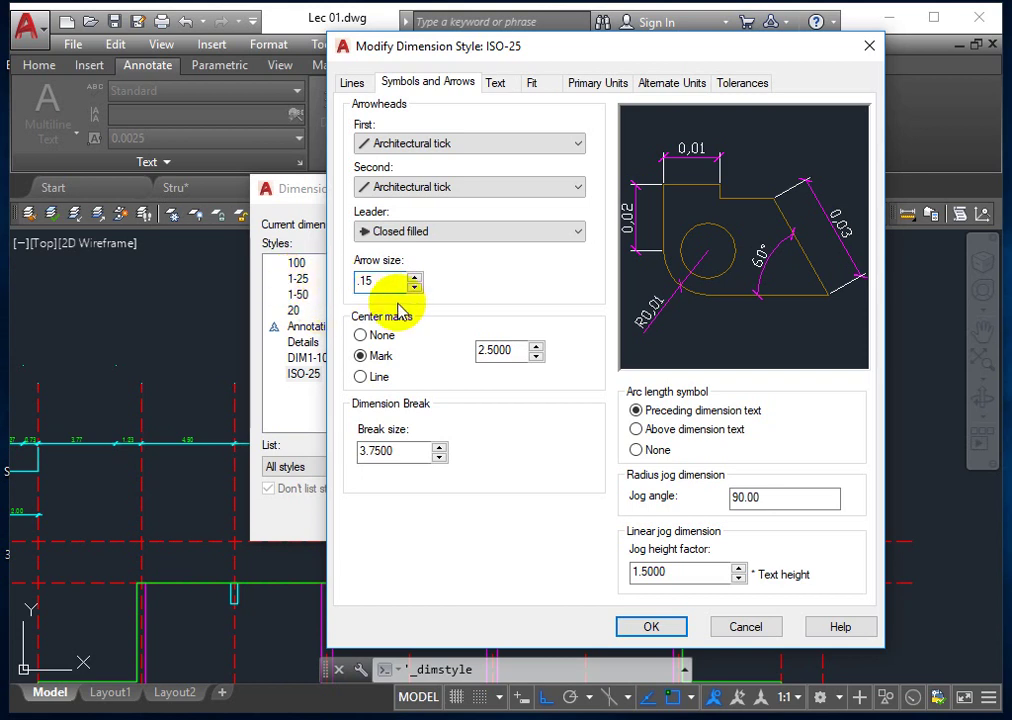
pyautogui.click(351, 82)
pyautogui.click(515, 155)
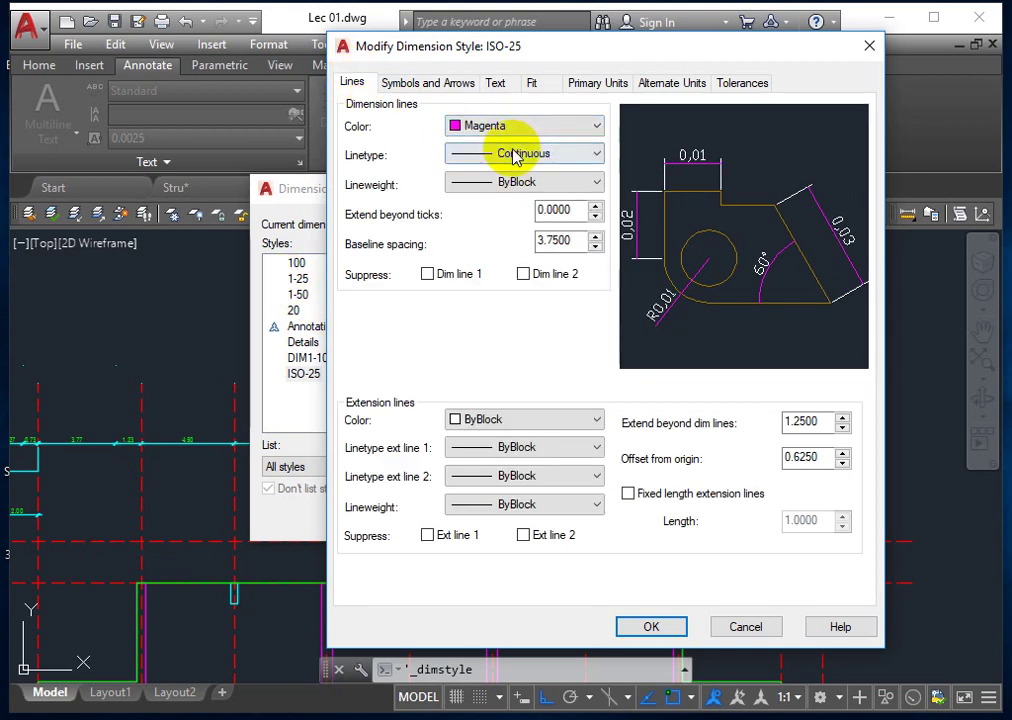
pyautogui.click(428, 82)
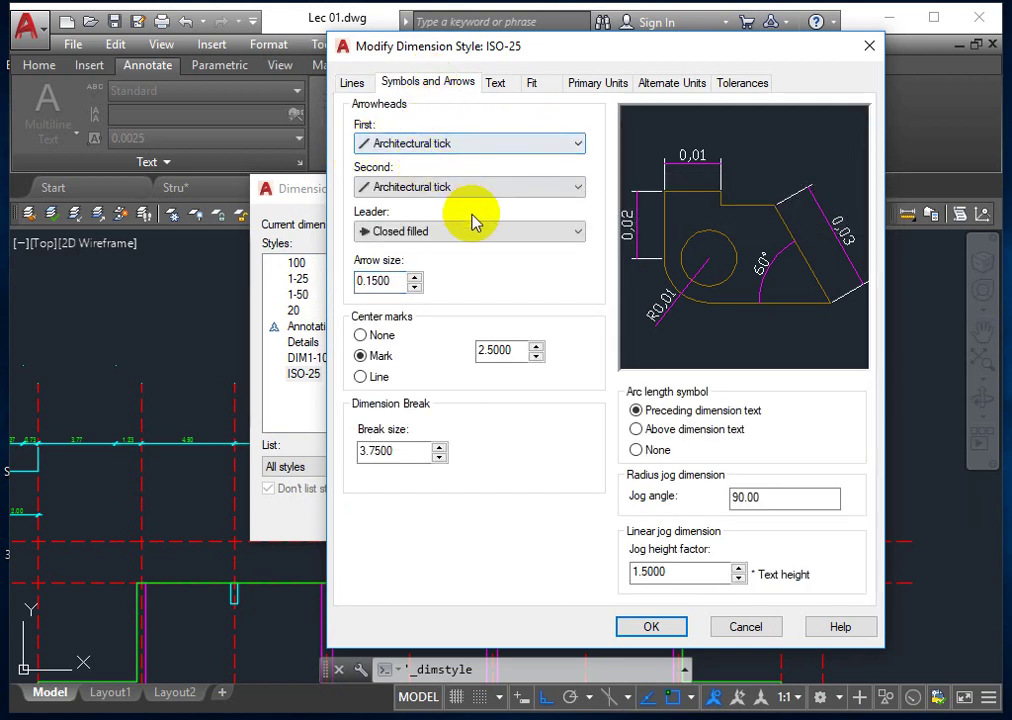
pyautogui.doubleClick(380, 282)
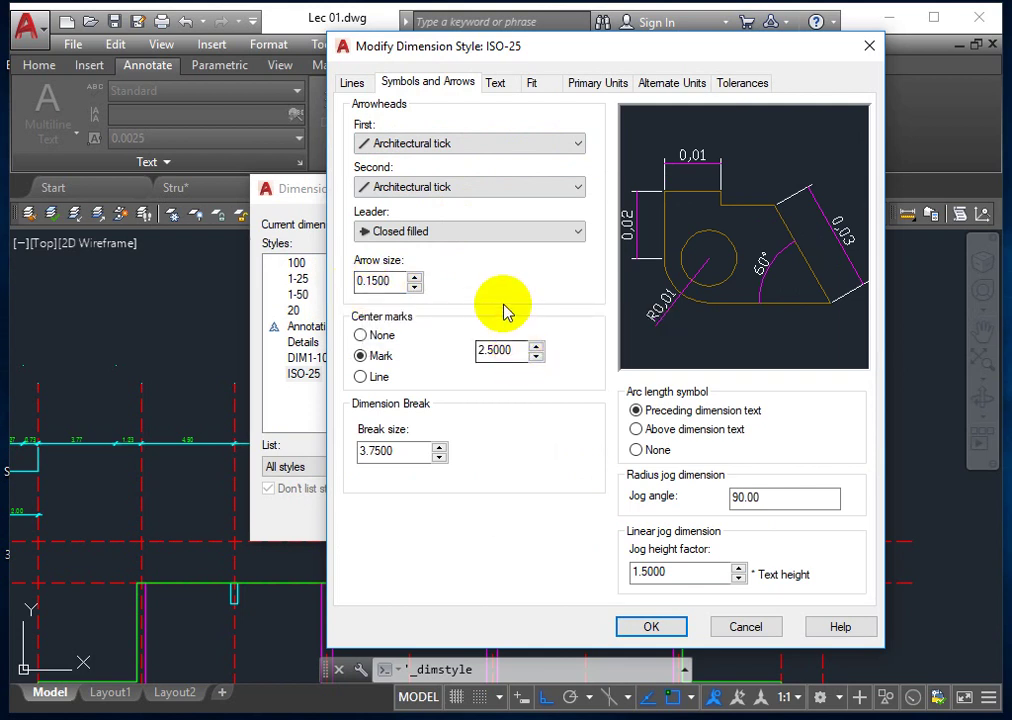
# - Suppress both Ext line 1 and Ext line 2 on the Lines tab
pyautogui.click(354, 81)
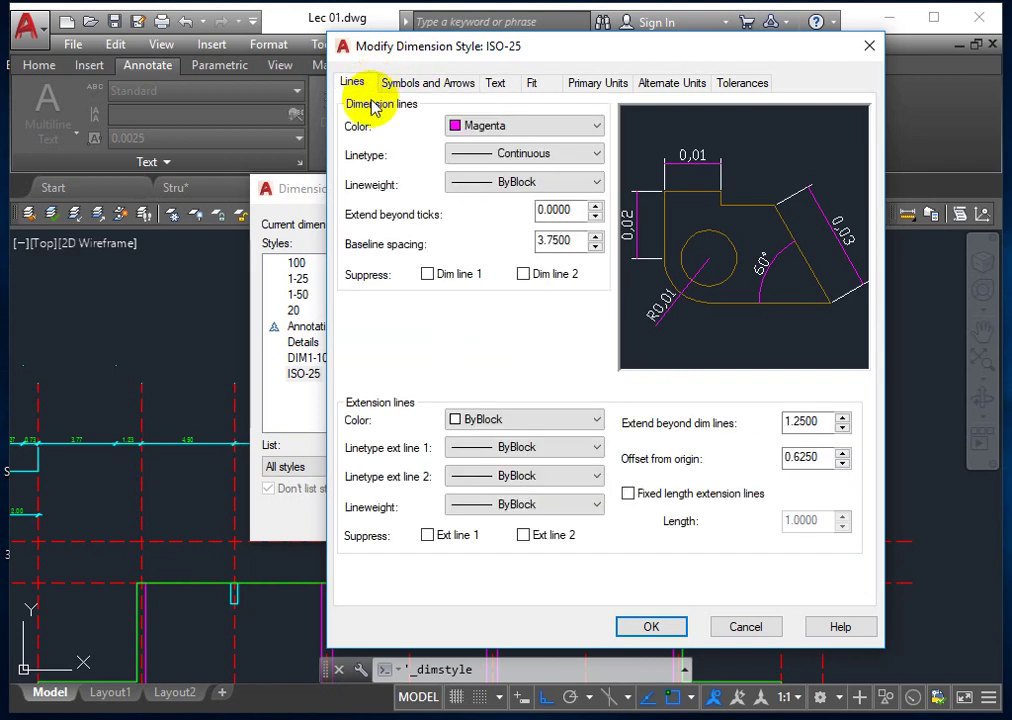
pyautogui.click(671, 257)
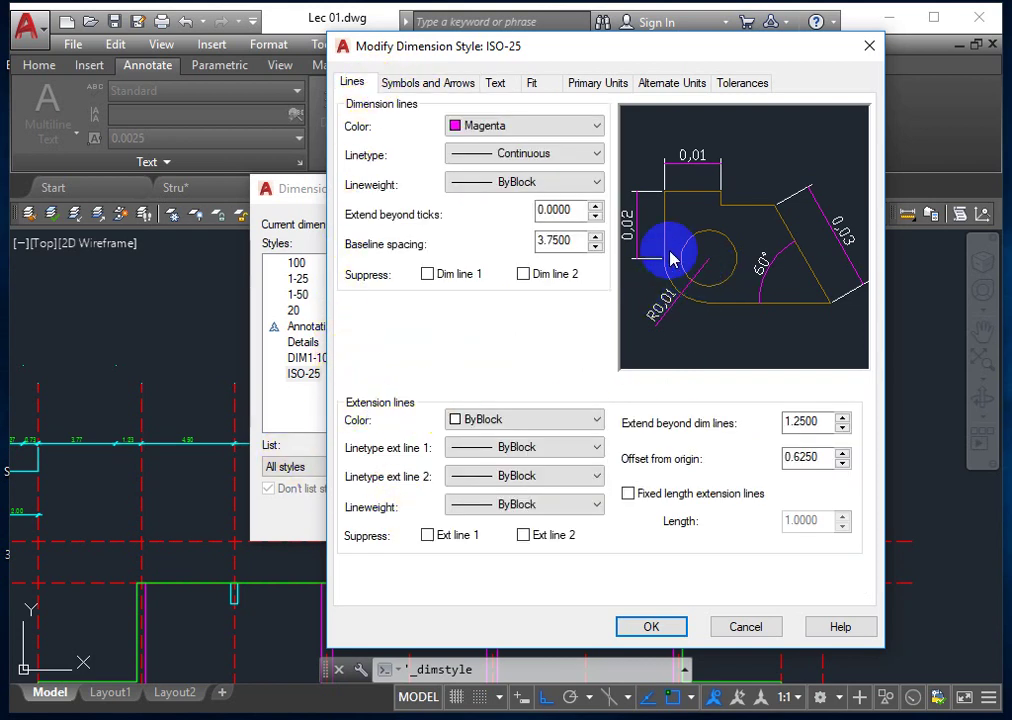
pyautogui.click(453, 537)
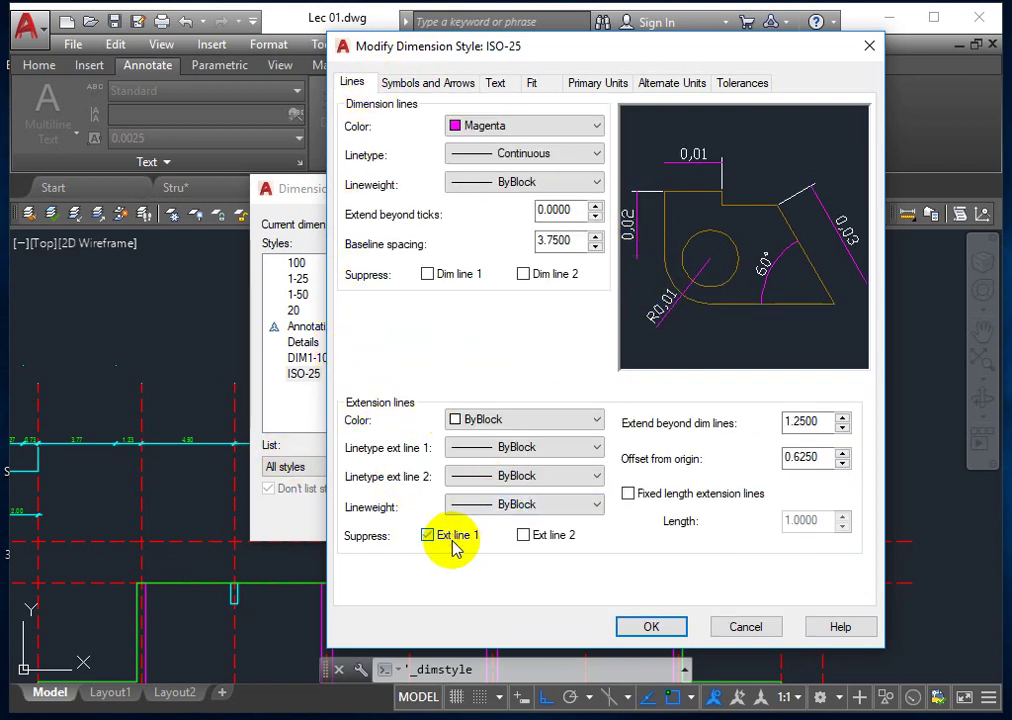
pyautogui.click(546, 540)
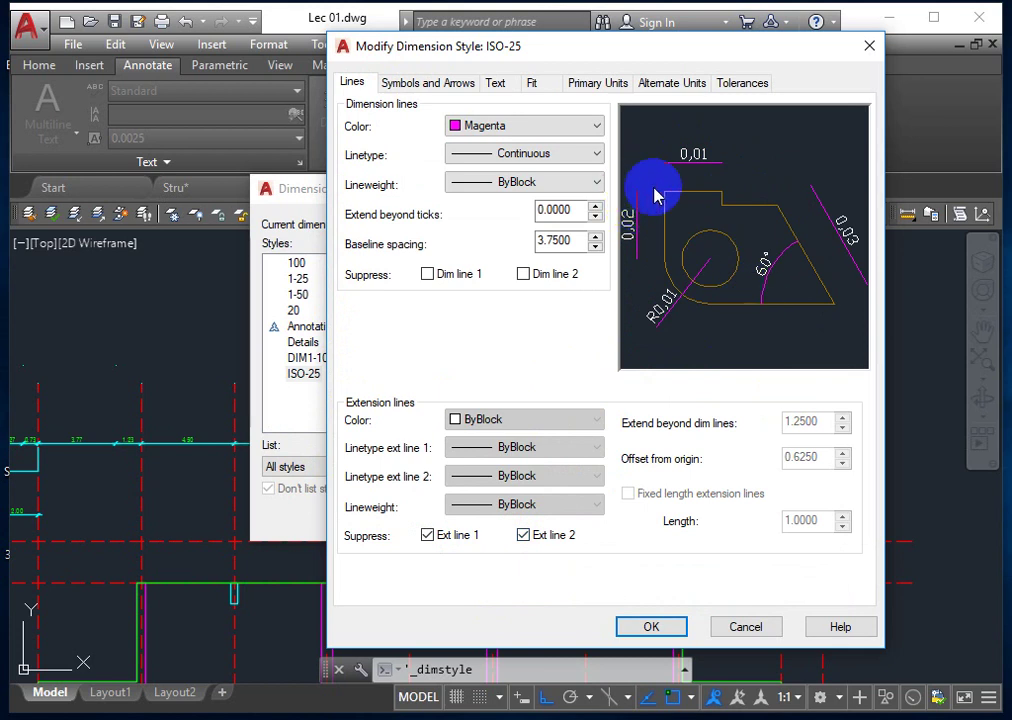
pyautogui.click(445, 537)
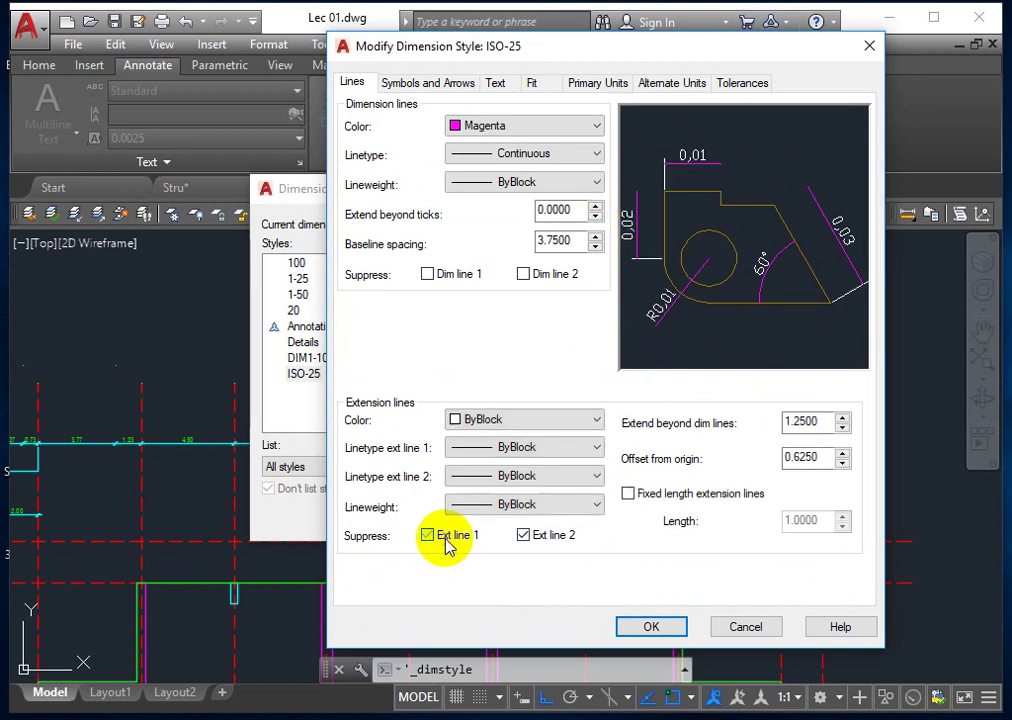
pyautogui.click(545, 535)
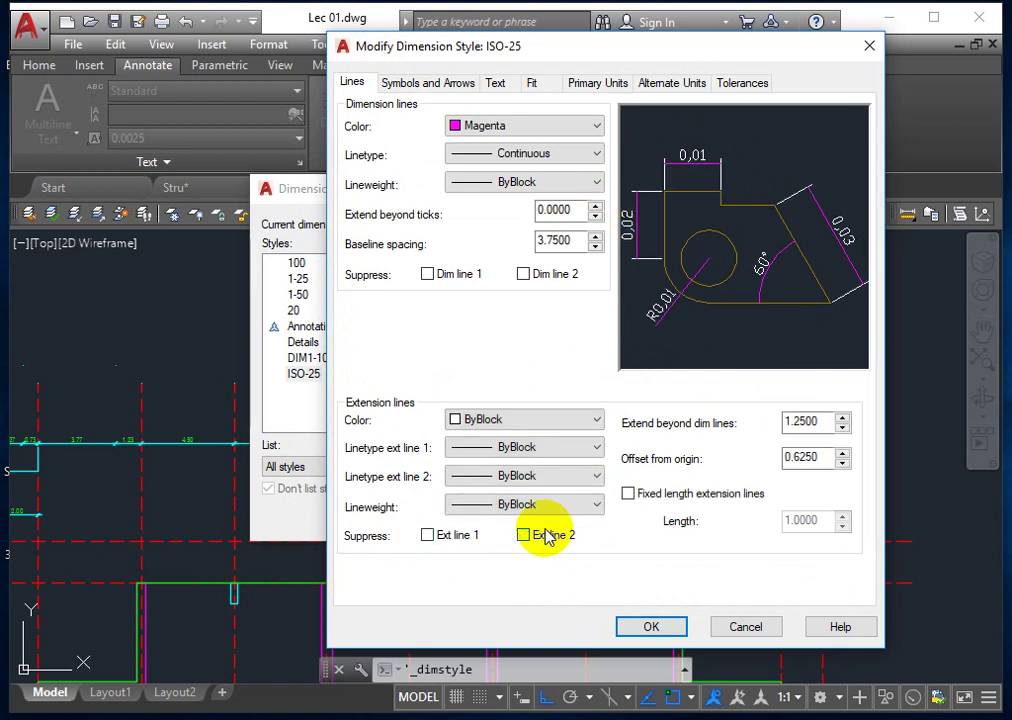
pyautogui.click(547, 537)
pyautogui.click(443, 539)
pyautogui.click(445, 539)
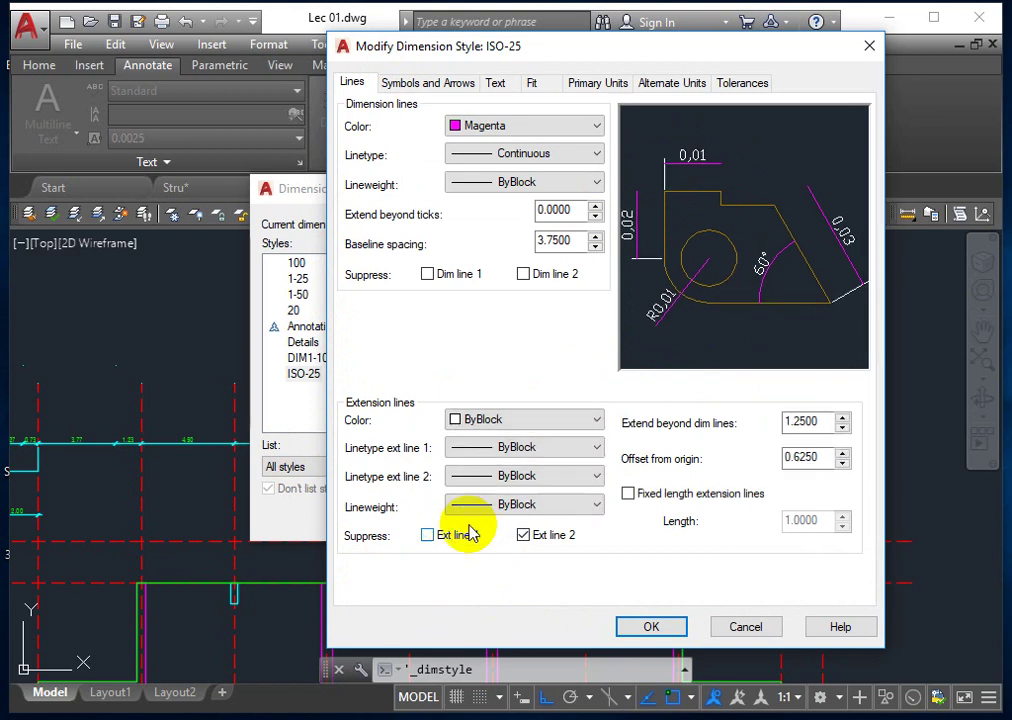
pyautogui.click(540, 550)
pyautogui.click(541, 548)
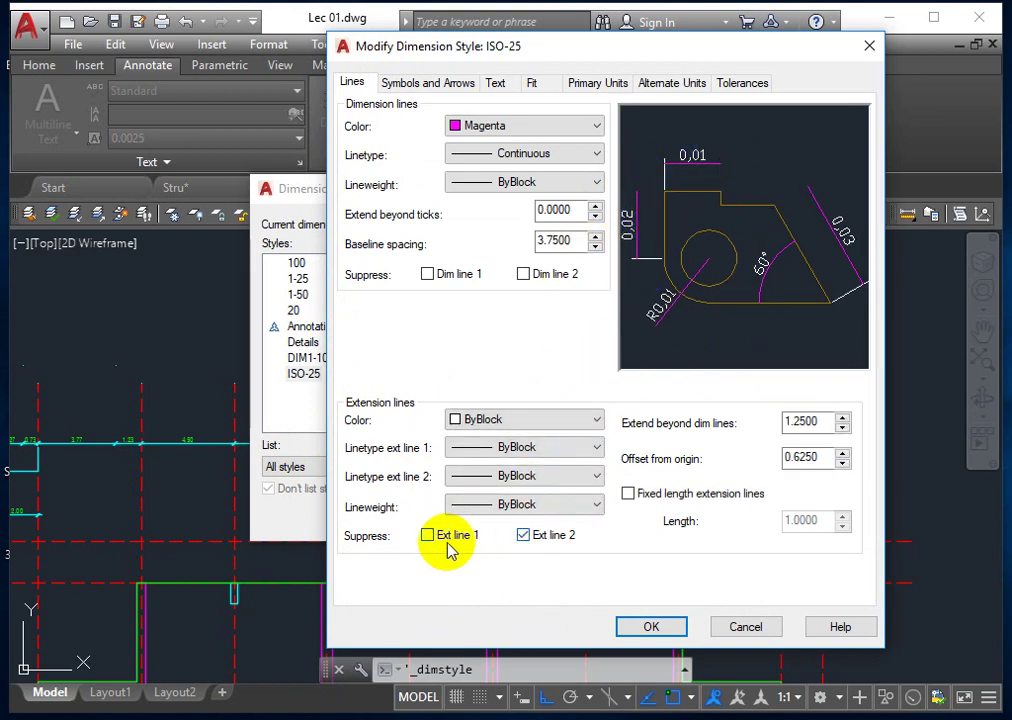
pyautogui.click(435, 541)
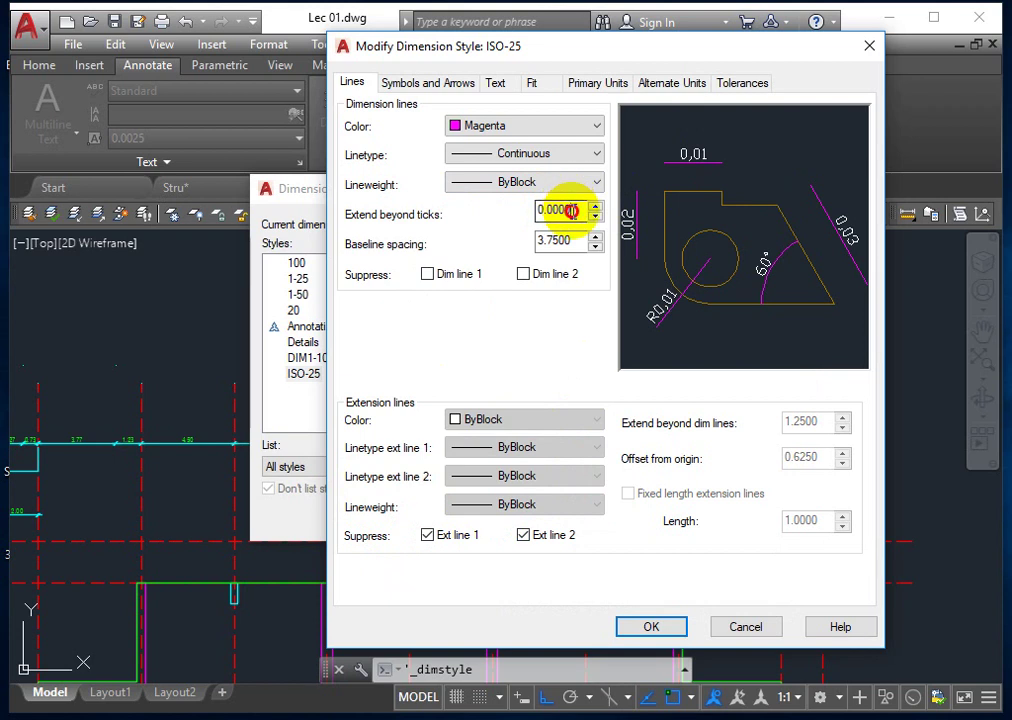
# - Set Extend beyond ticks to 0.1
pyautogui.moveTo(571, 210); pyautogui.dragTo(447, 226)
pyautogui.write('.1')
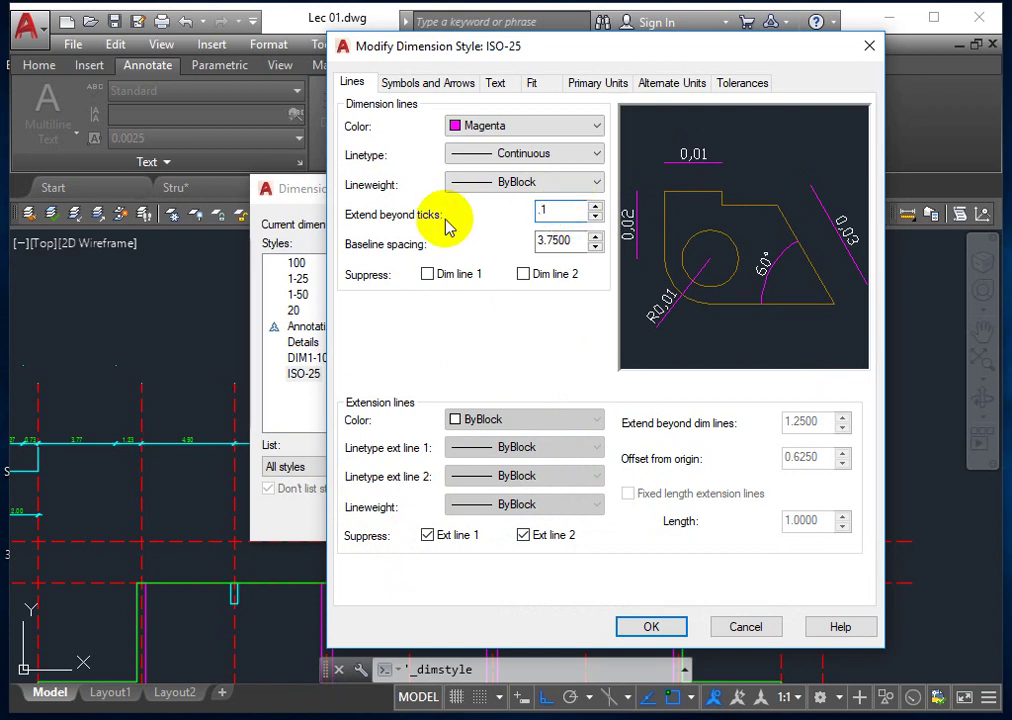
pyautogui.click(588, 241)
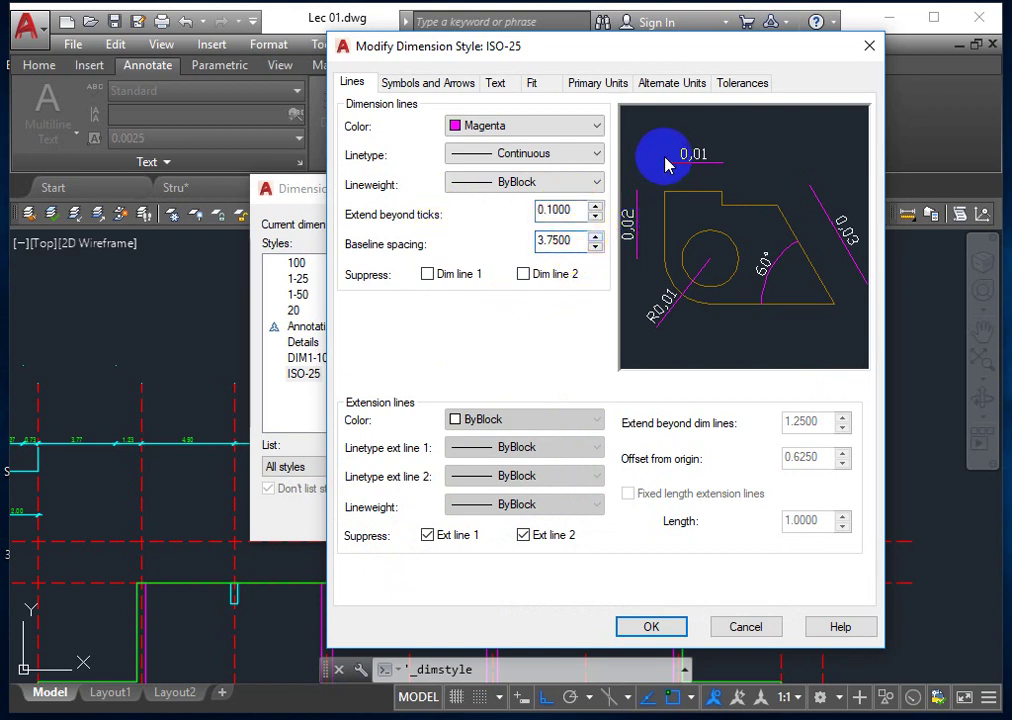
pyautogui.click(455, 86)
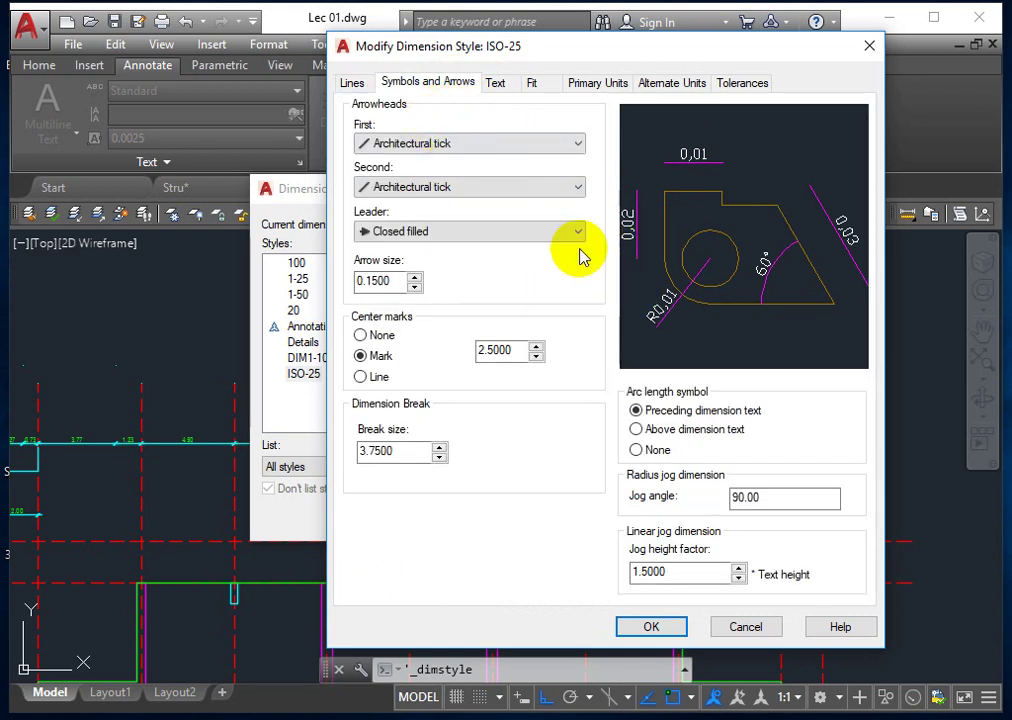
# - Set the dimension text height to 0.15 and text colour to Green
pyautogui.click(499, 80)
pyautogui.click(510, 83)
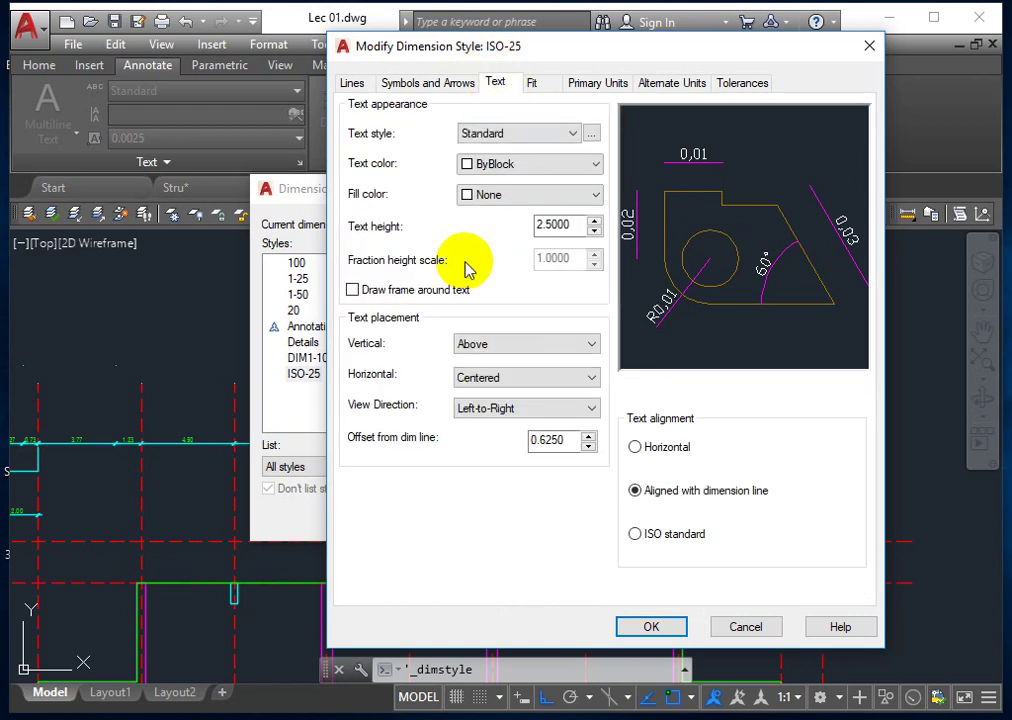
pyautogui.doubleClick(583, 225)
pyautogui.write('0.15')
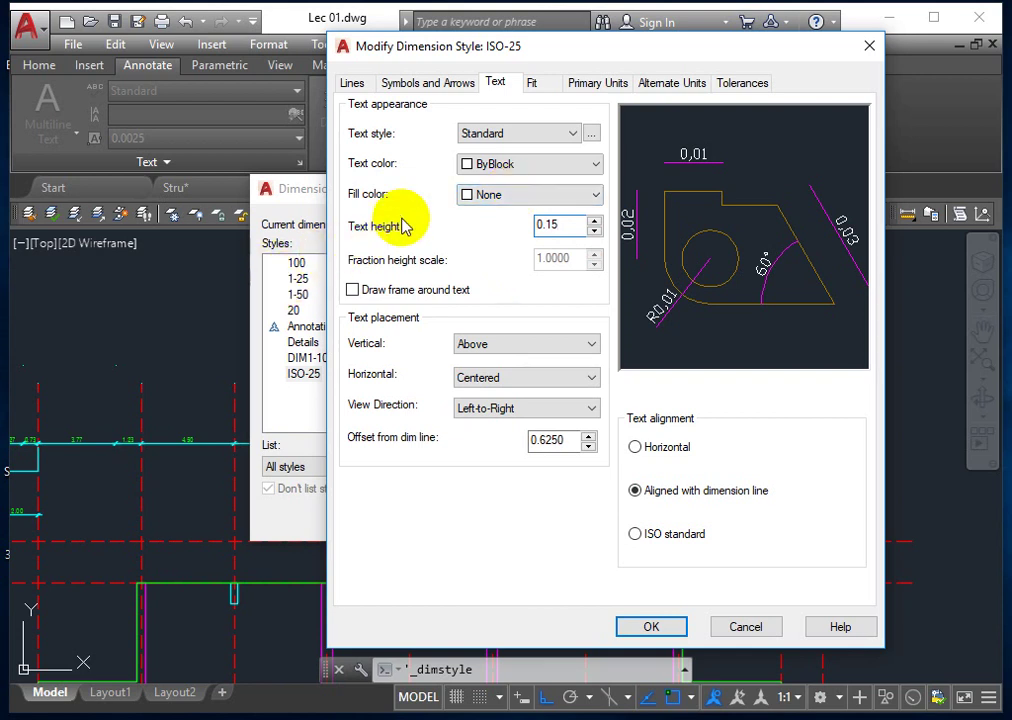
pyautogui.click(488, 168)
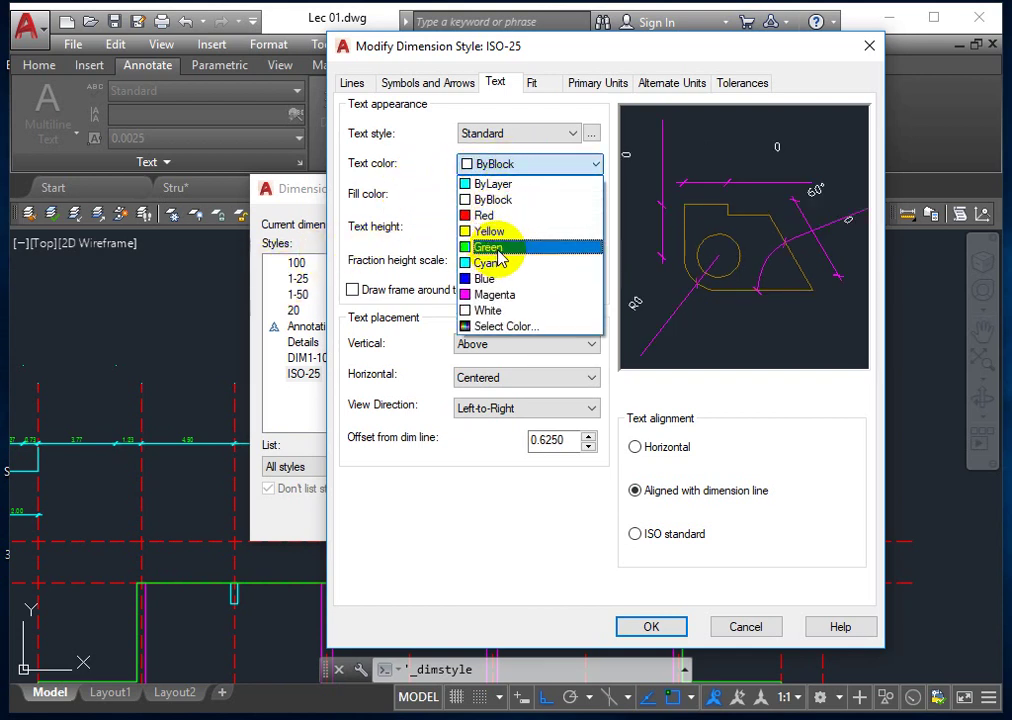
pyautogui.click(500, 258)
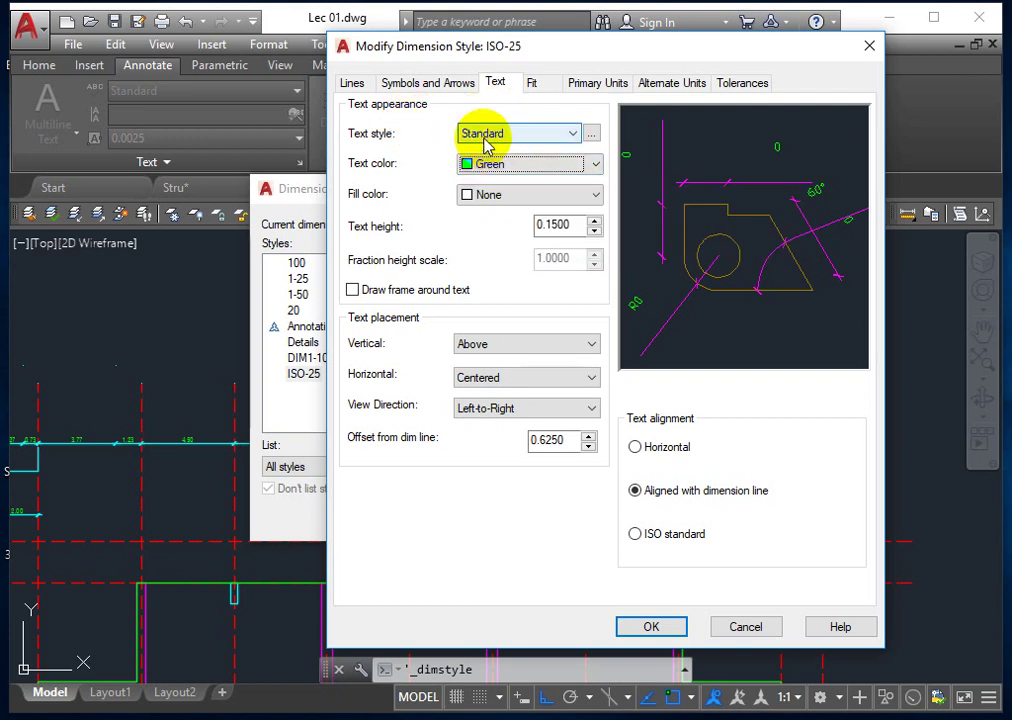
# - Set the text offset from the dimension line to 0.1
pyautogui.doubleClick(578, 441)
pyautogui.write('.1')
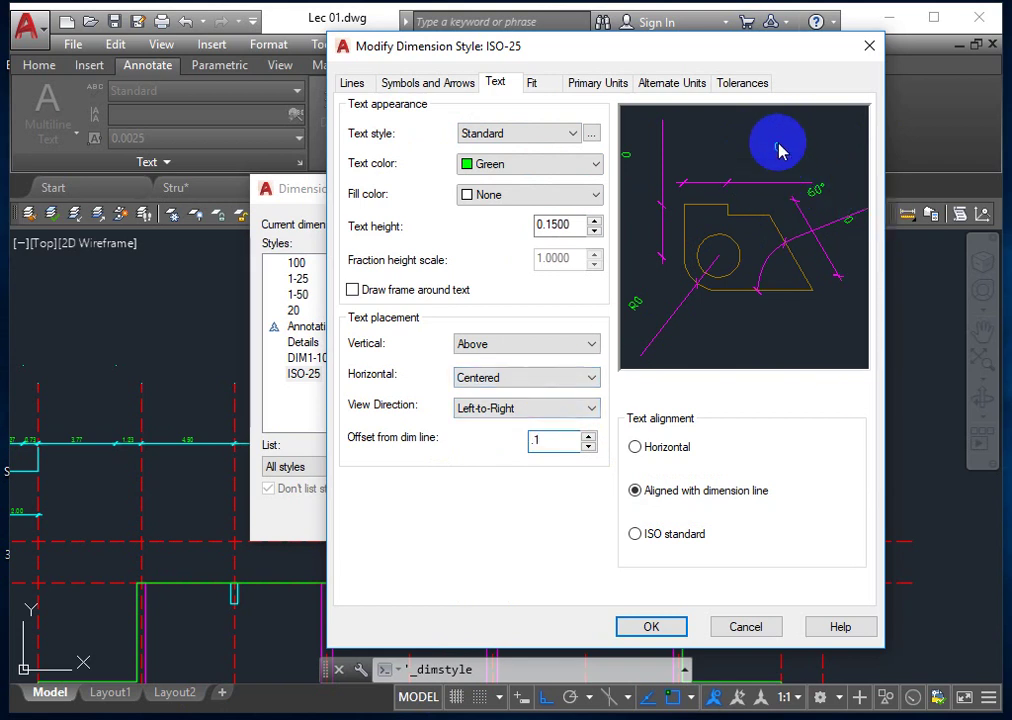
pyautogui.click(574, 226)
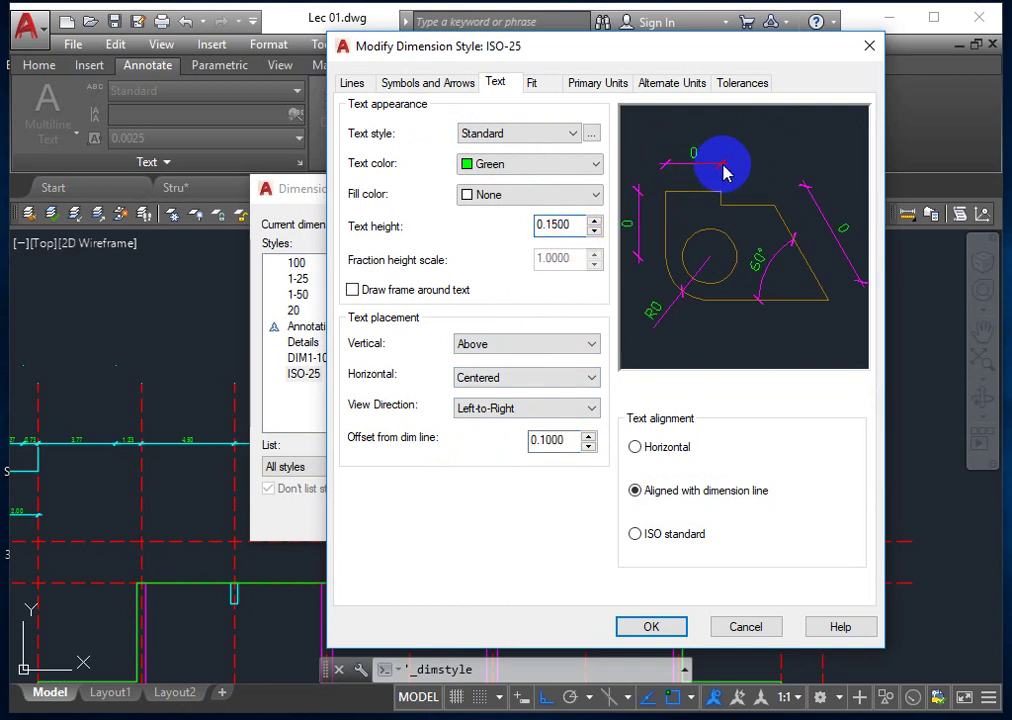
pyautogui.moveTo(568, 437); pyautogui.dragTo(476, 428)
pyautogui.write('0.6')
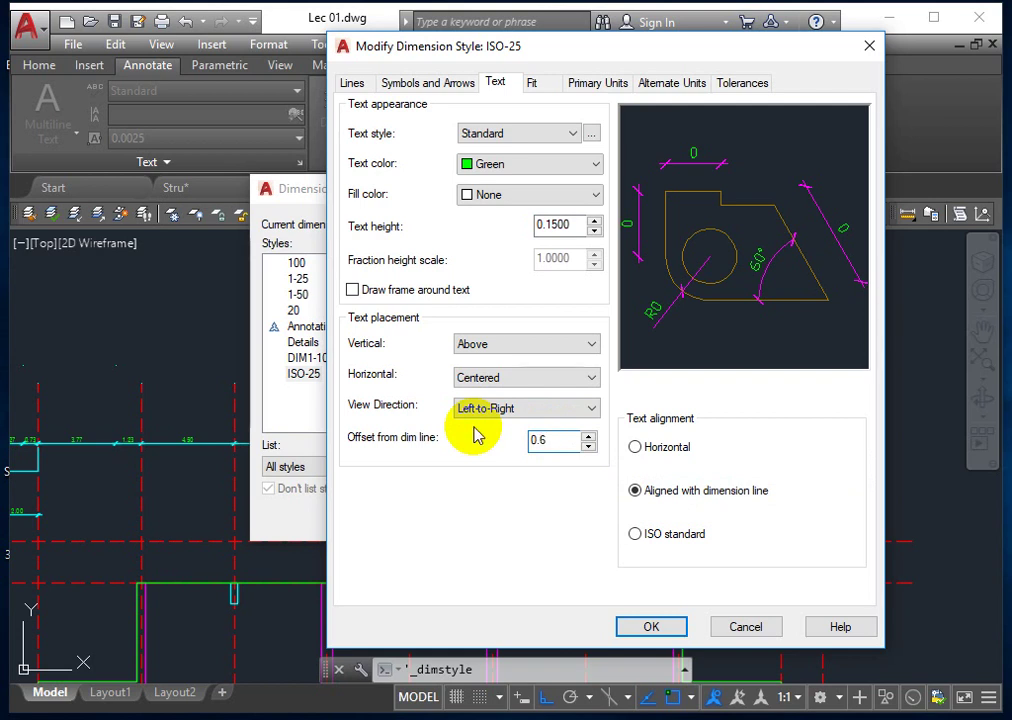
pyautogui.click(696, 190)
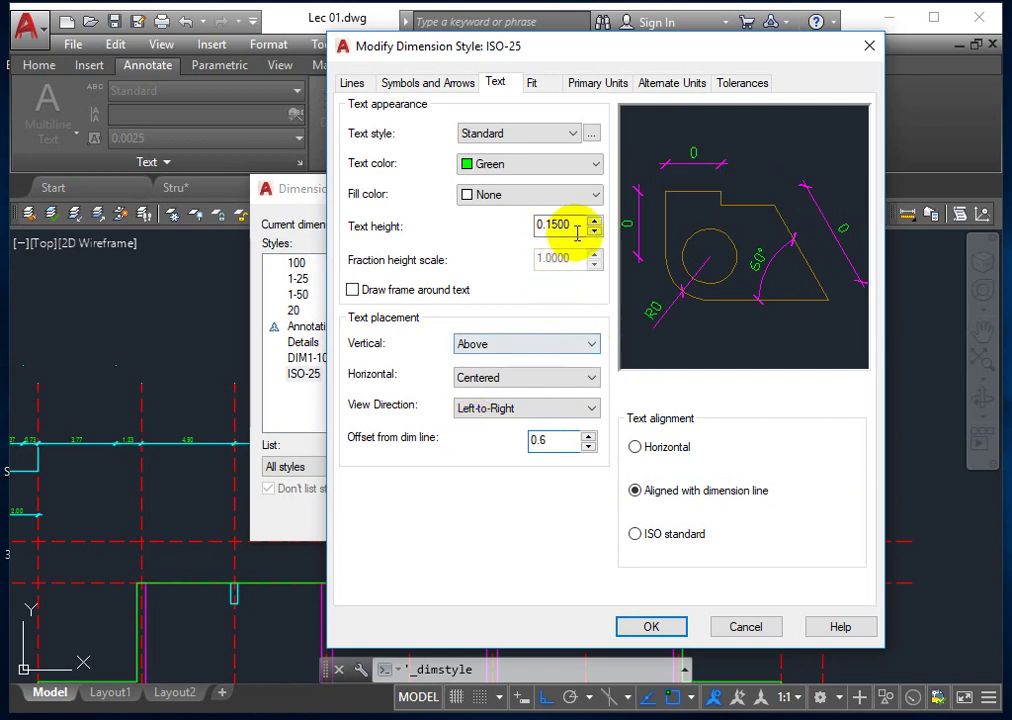
pyautogui.click(716, 149)
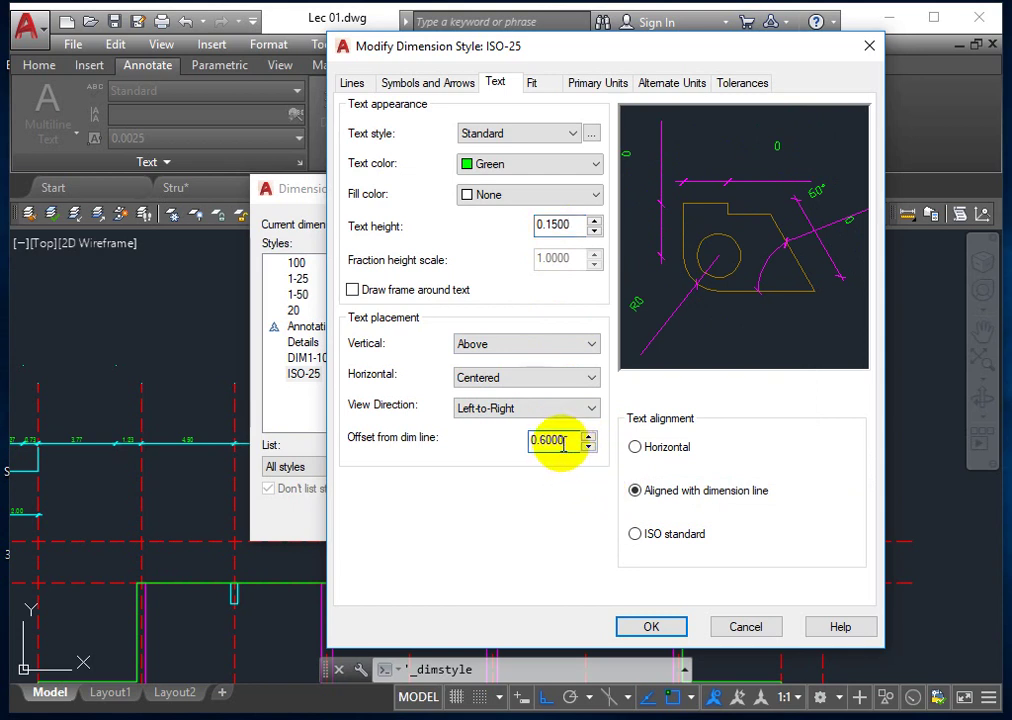
pyautogui.moveTo(562, 443); pyautogui.dragTo(452, 433)
pyautogui.write('0.1')
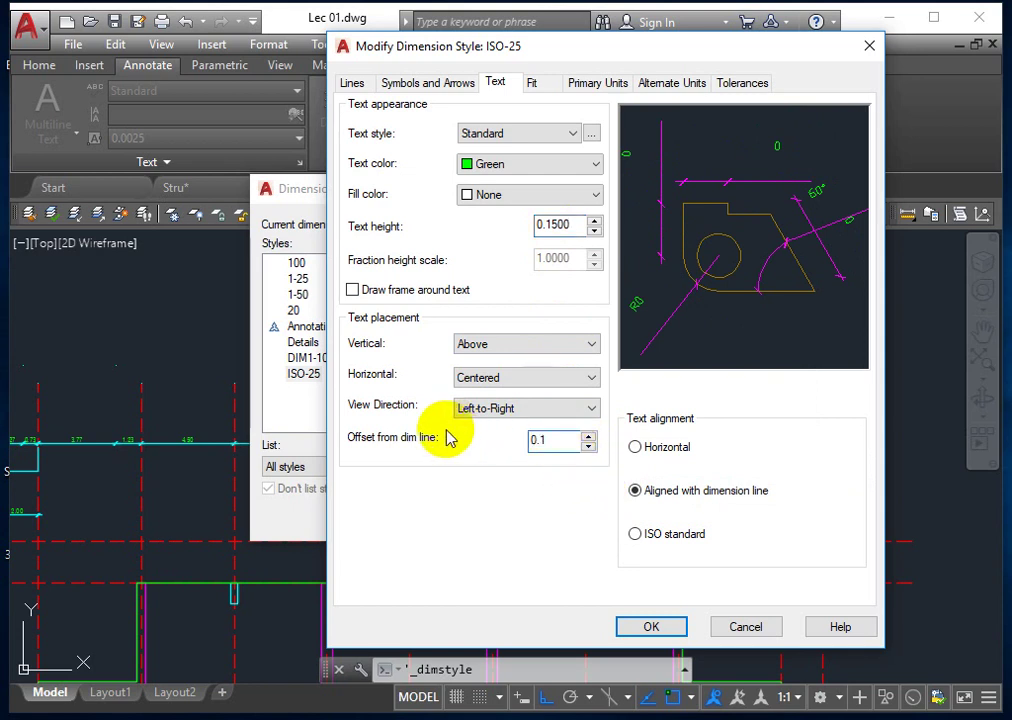
pyautogui.click(578, 225)
pyautogui.click(655, 164)
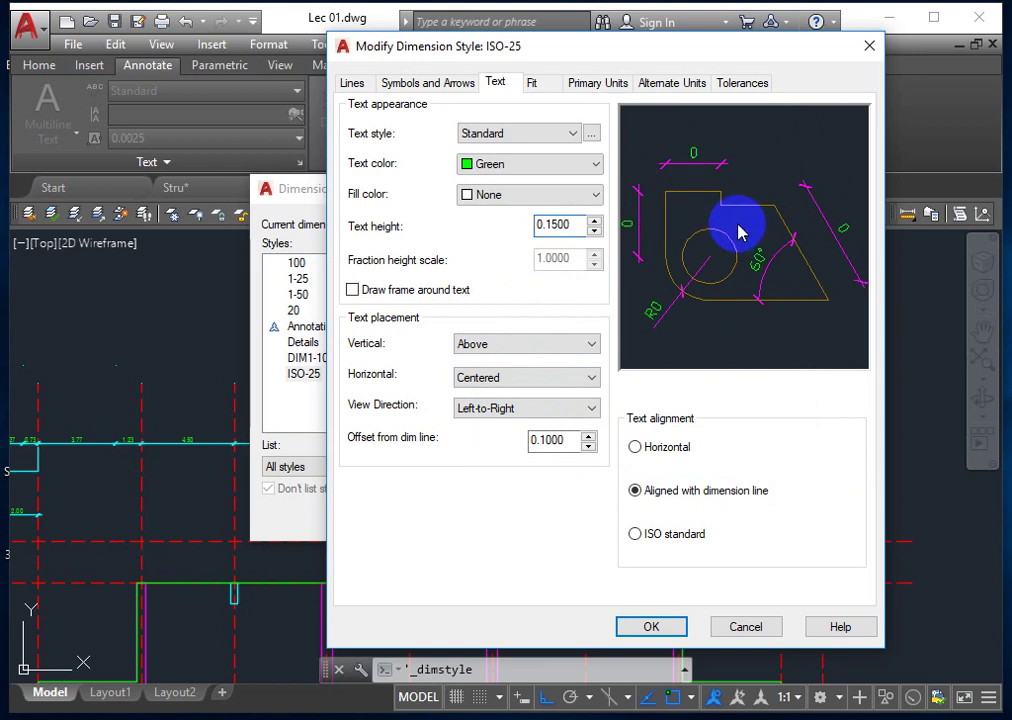
pyautogui.click(549, 84)
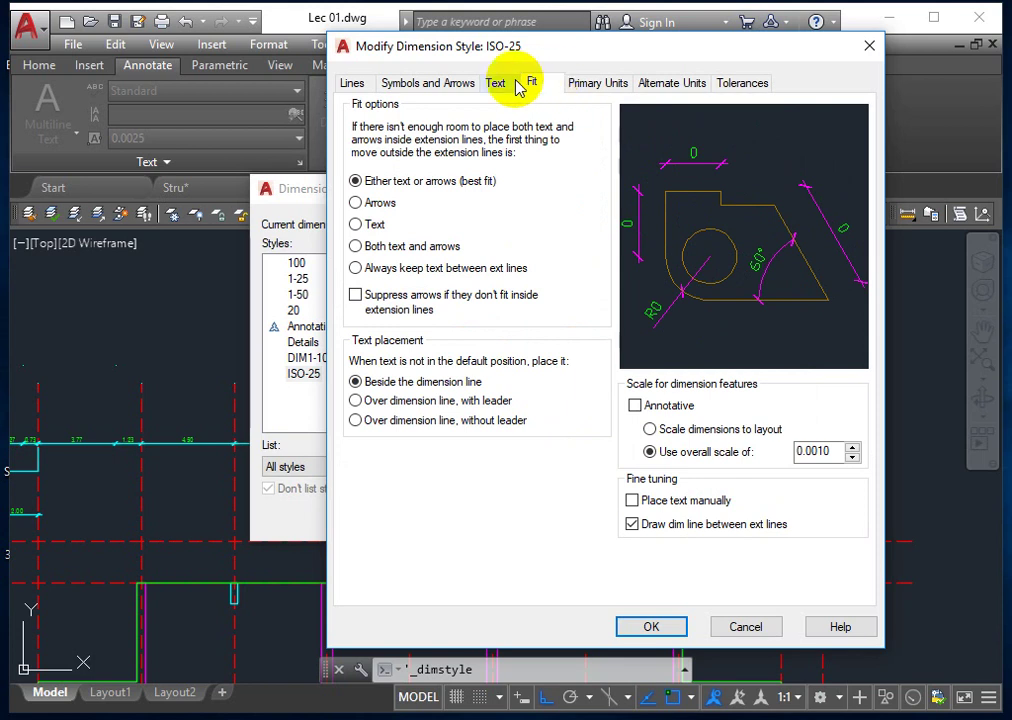
# - Change Extend beyond ticks to 0 while keeping Ext line 1 and Ext line 2 suppressed
pyautogui.click(485, 83)
pyautogui.click(478, 85)
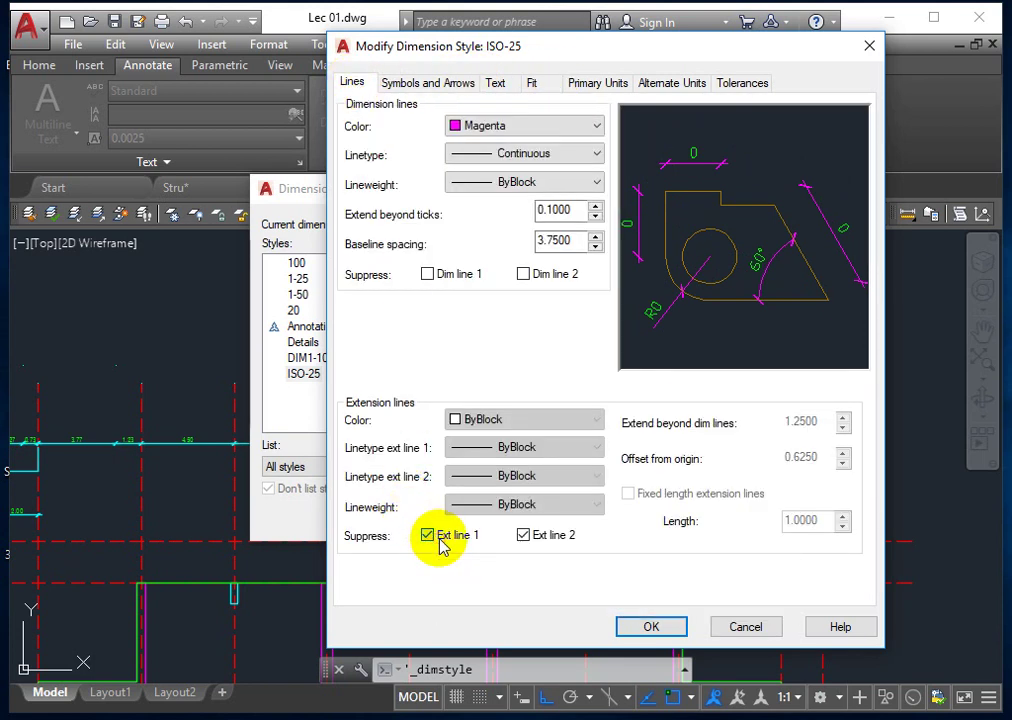
pyautogui.click(441, 544)
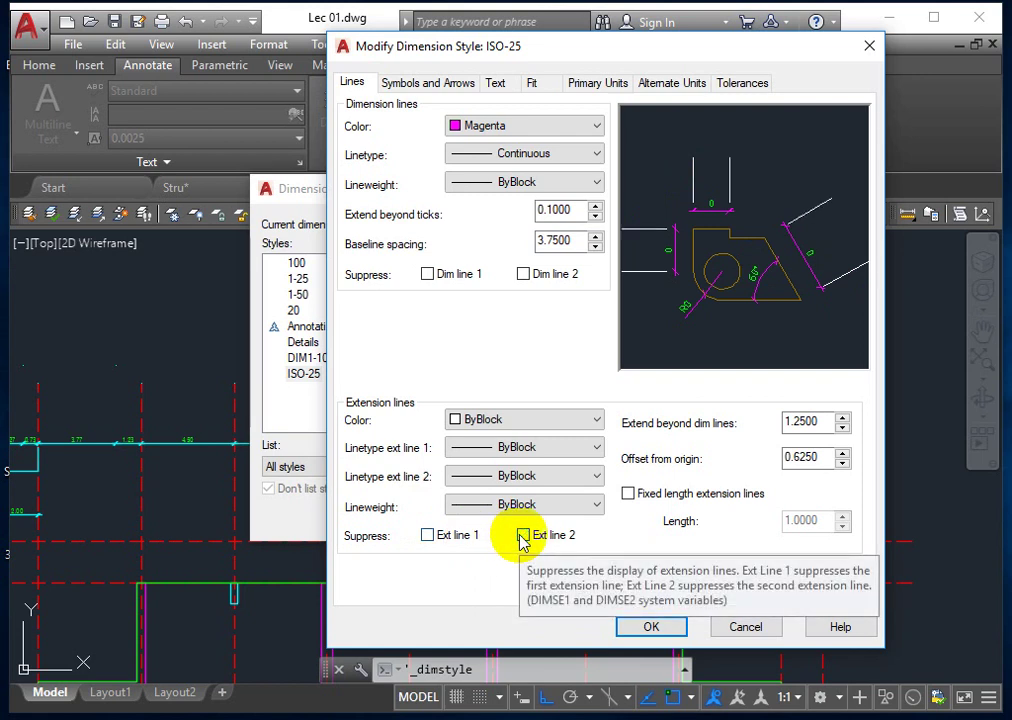
pyautogui.click(556, 209)
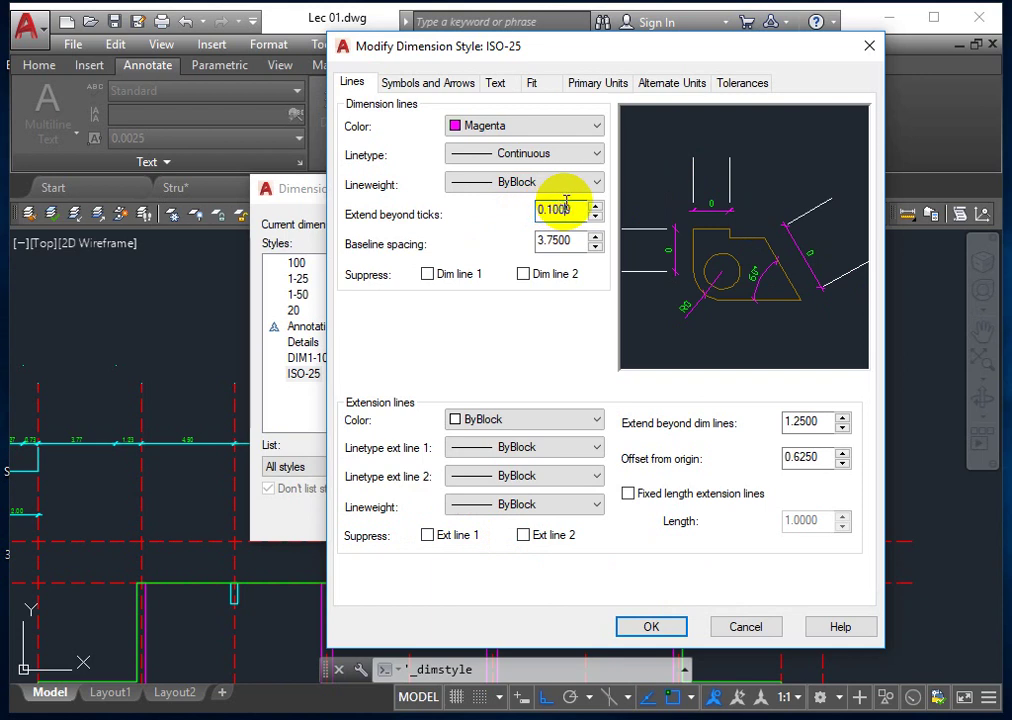
pyautogui.moveTo(572, 208); pyautogui.dragTo(478, 214)
pyautogui.write('0')
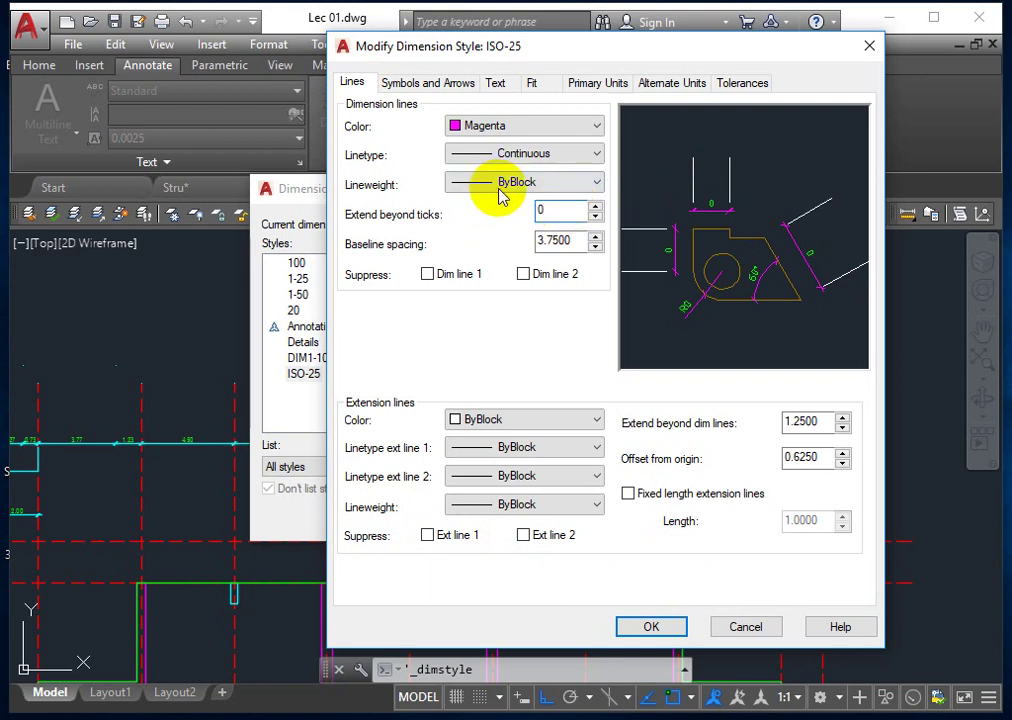
pyautogui.press('Tab')
pyautogui.click(503, 535)
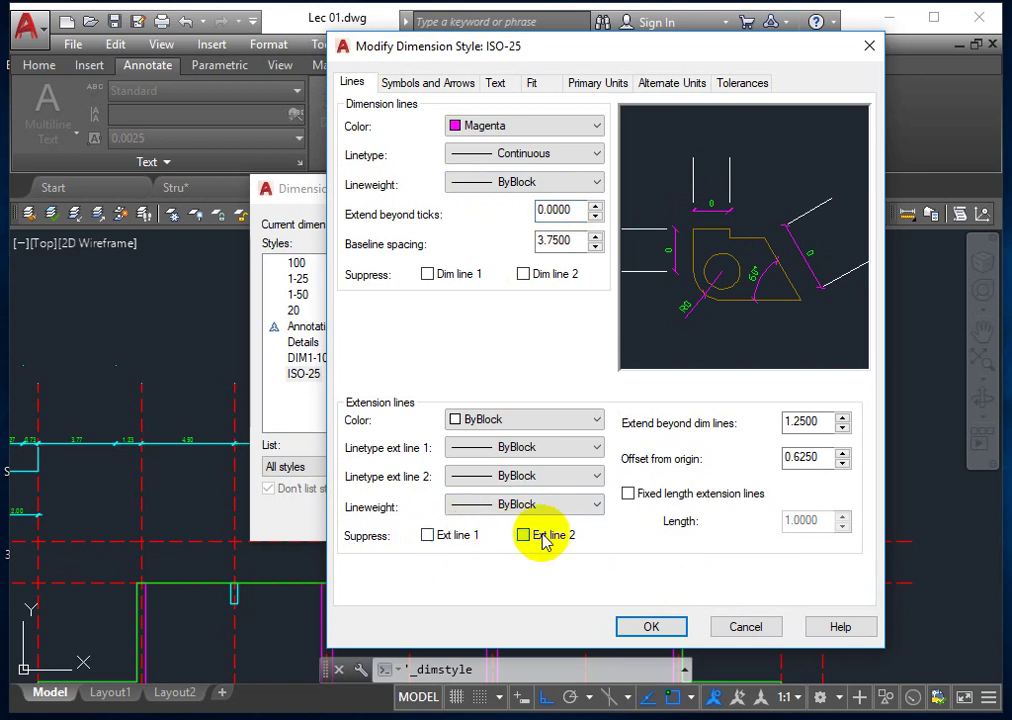
pyautogui.click(527, 535)
pyautogui.click(430, 535)
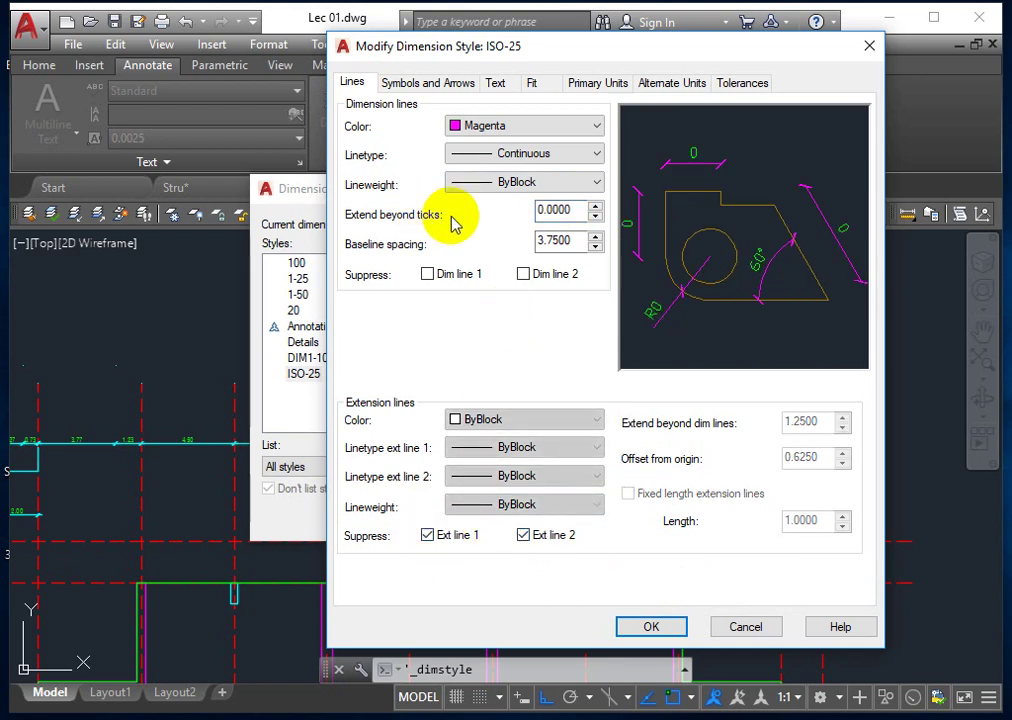
pyautogui.click(452, 86)
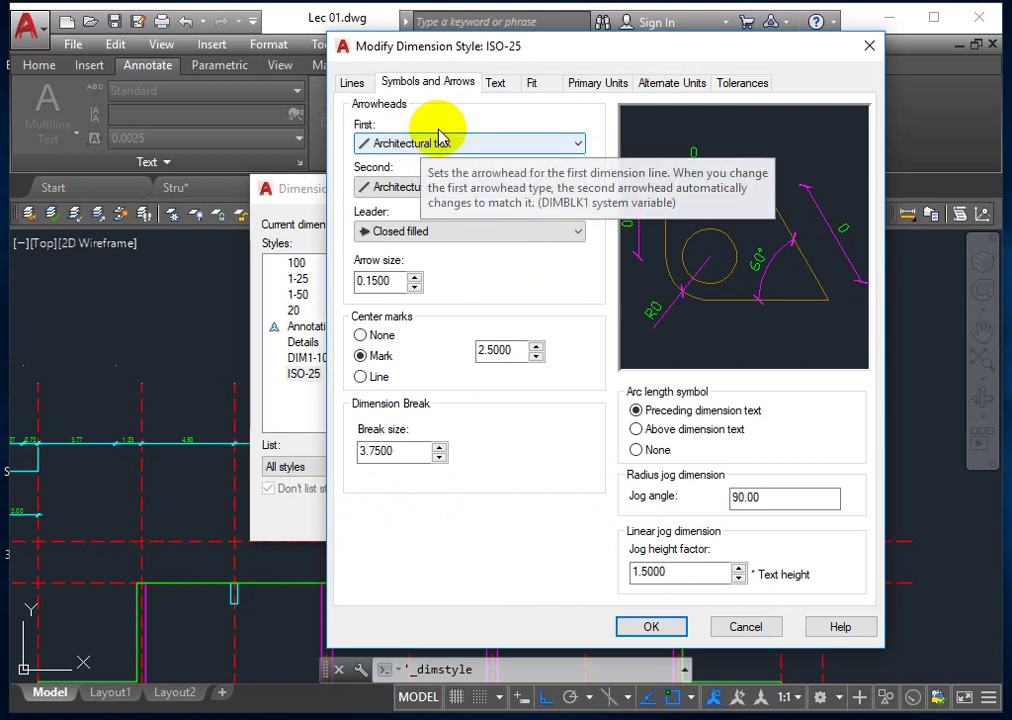
# - On the Fit tab set overall scale to 0.0010, then review Primary Units (Decimal, 0.00, comma)
pyautogui.click(497, 84)
pyautogui.click(531, 87)
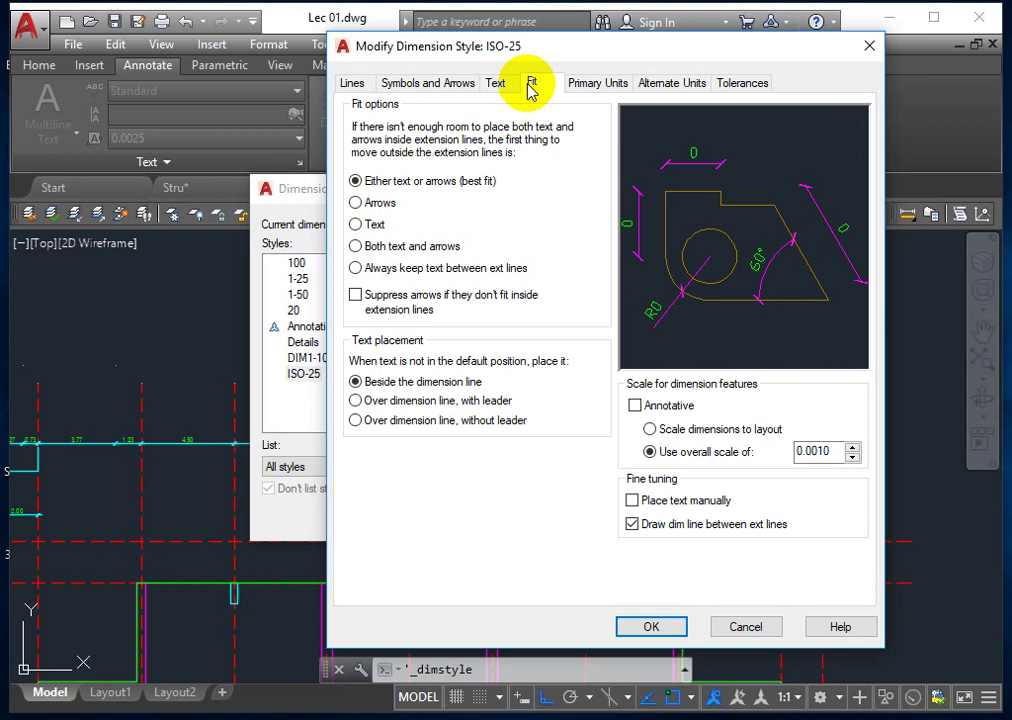
pyautogui.click(398, 272)
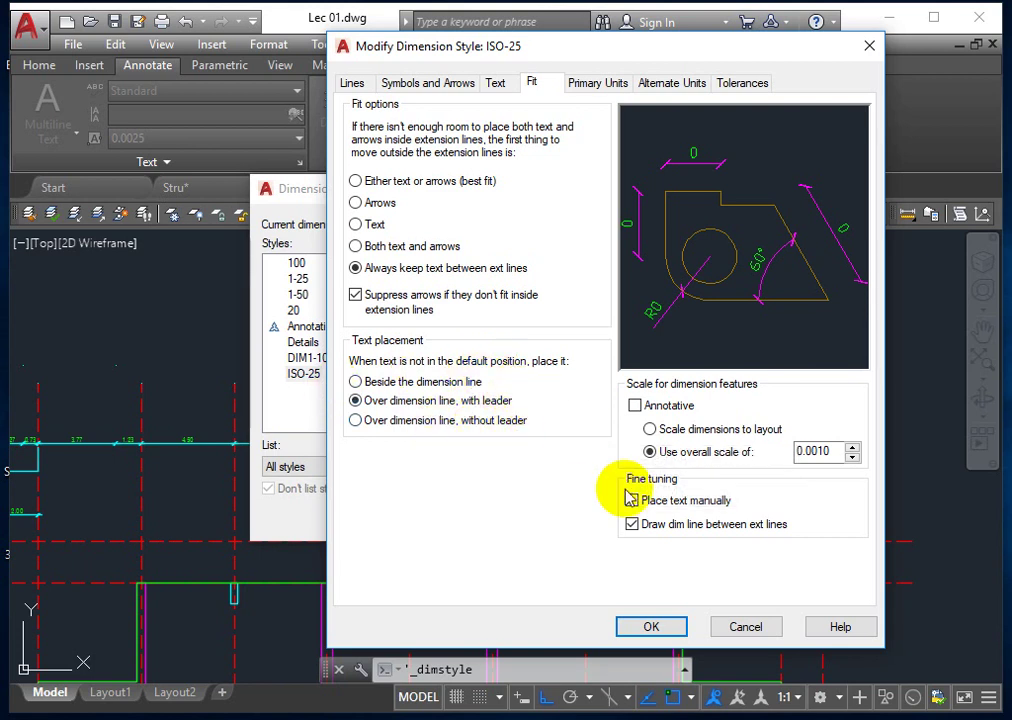
pyautogui.click(597, 83)
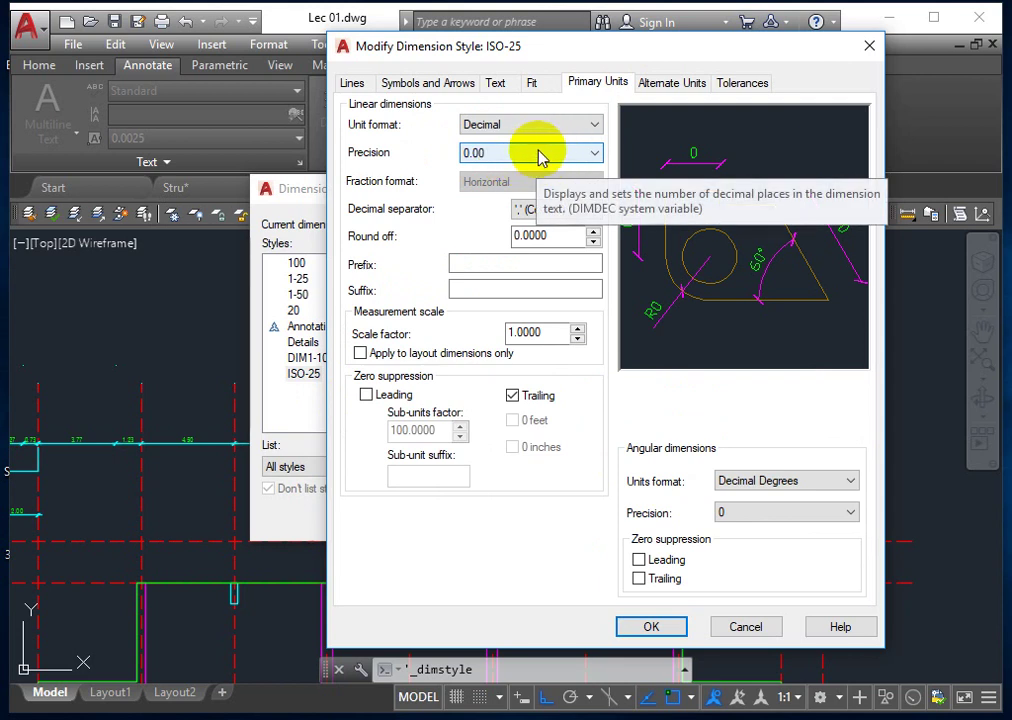
# - Accept the ISO-25 changes and make ISO-25 the current dimension style
pyautogui.click(645, 628)
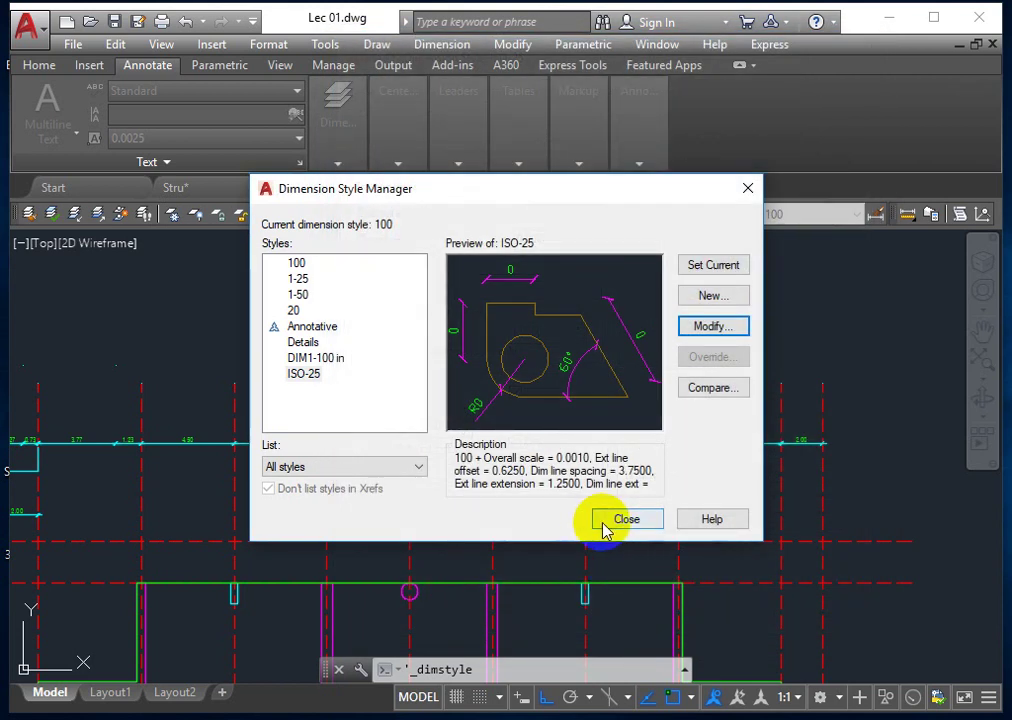
pyautogui.click(624, 519)
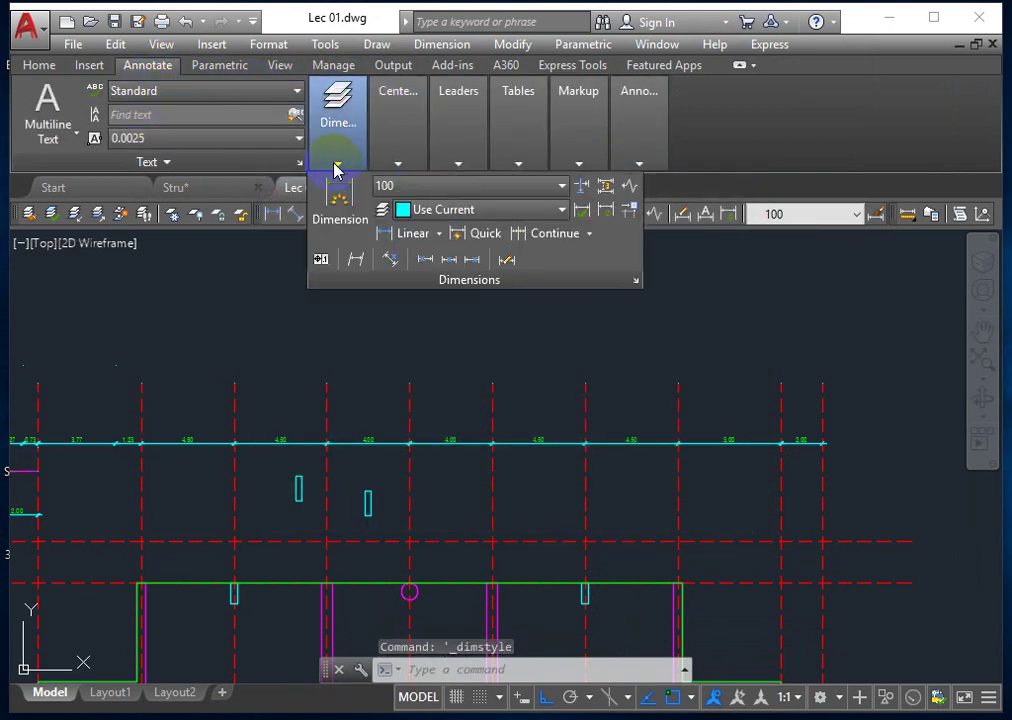
pyautogui.click(434, 186)
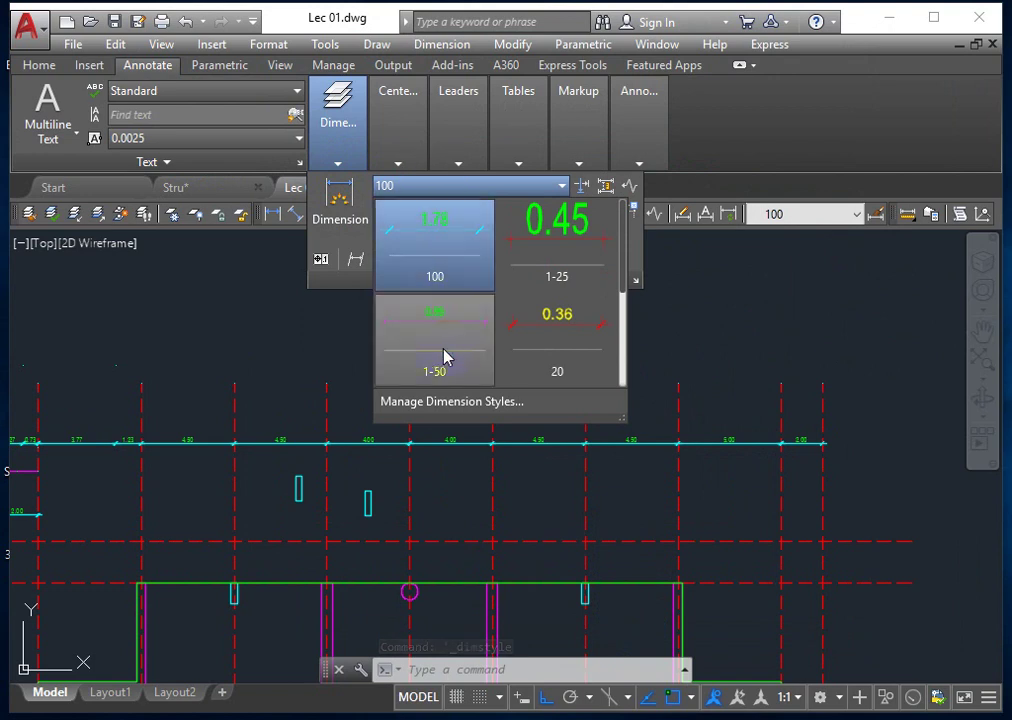
pyautogui.scroll(-3, 447, 357)
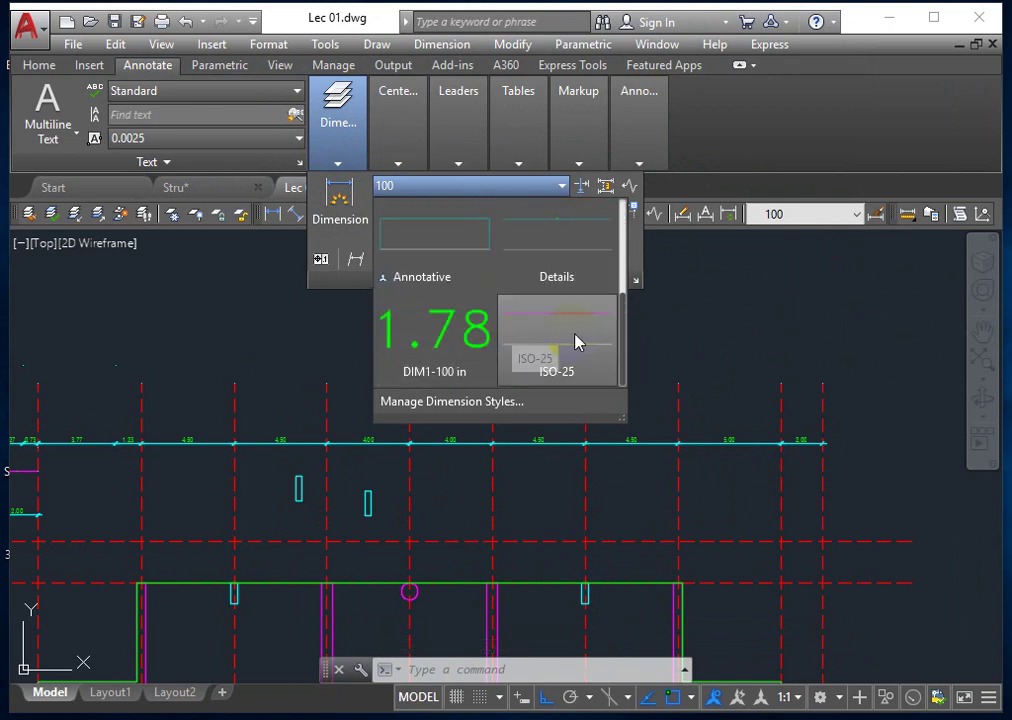
pyautogui.click(575, 342)
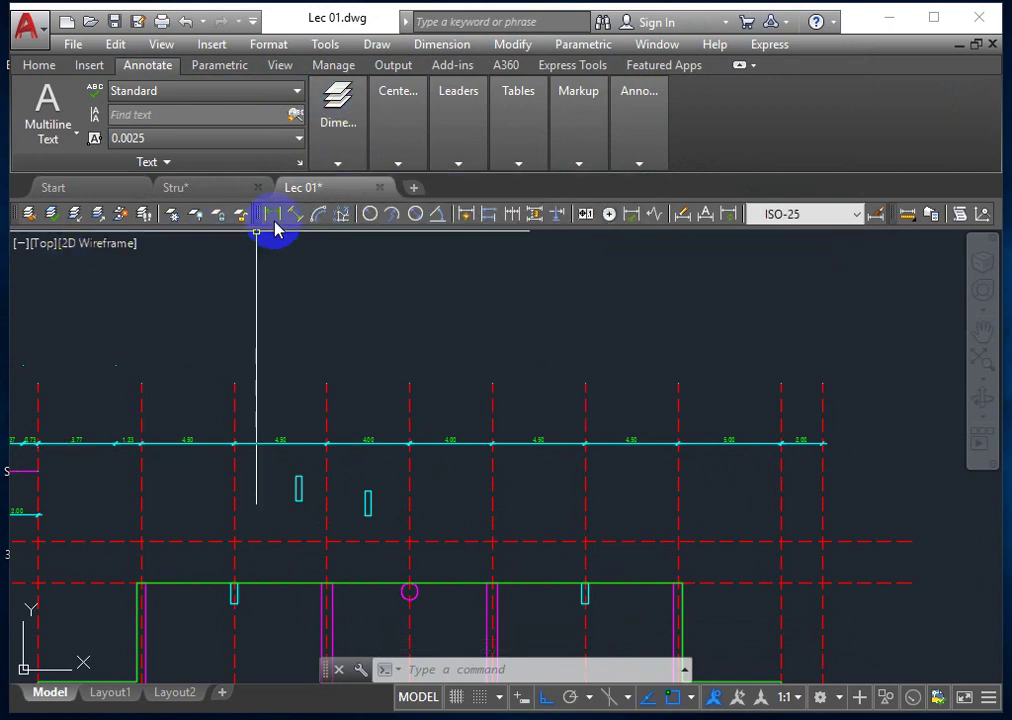
# - Add a linear dimension measuring 5 across the 5.00 grid bay
pyautogui.click(272, 214)
pyautogui.click(781, 479)
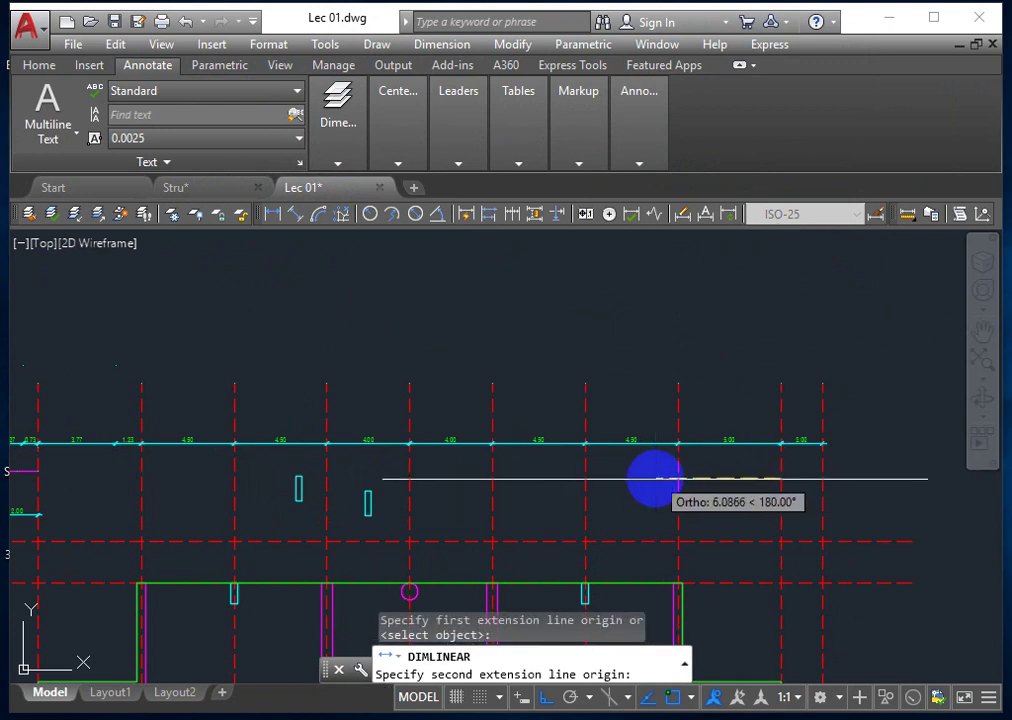
pyautogui.click(678, 480)
pyautogui.scroll(3, 712, 481)
pyautogui.scroll(3, 740, 483)
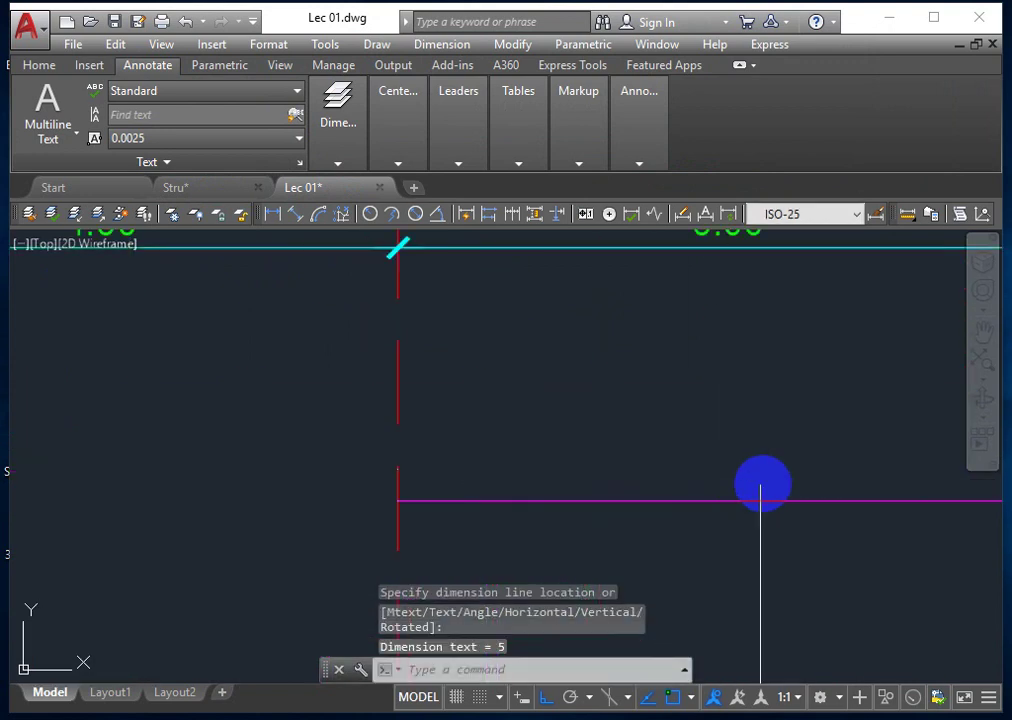
pyautogui.scroll(2, 716, 517)
pyautogui.scroll(-3, 691, 486)
pyautogui.scroll(-3, 588, 518)
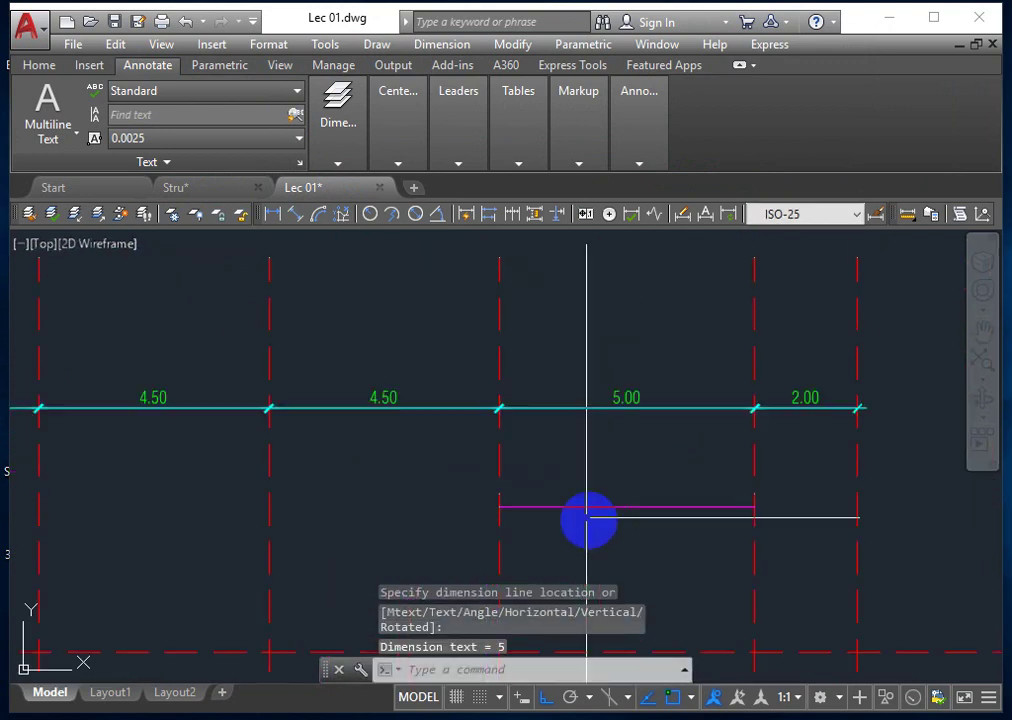
pyautogui.scroll(-3, 560, 508)
pyautogui.scroll(5, 583, 503)
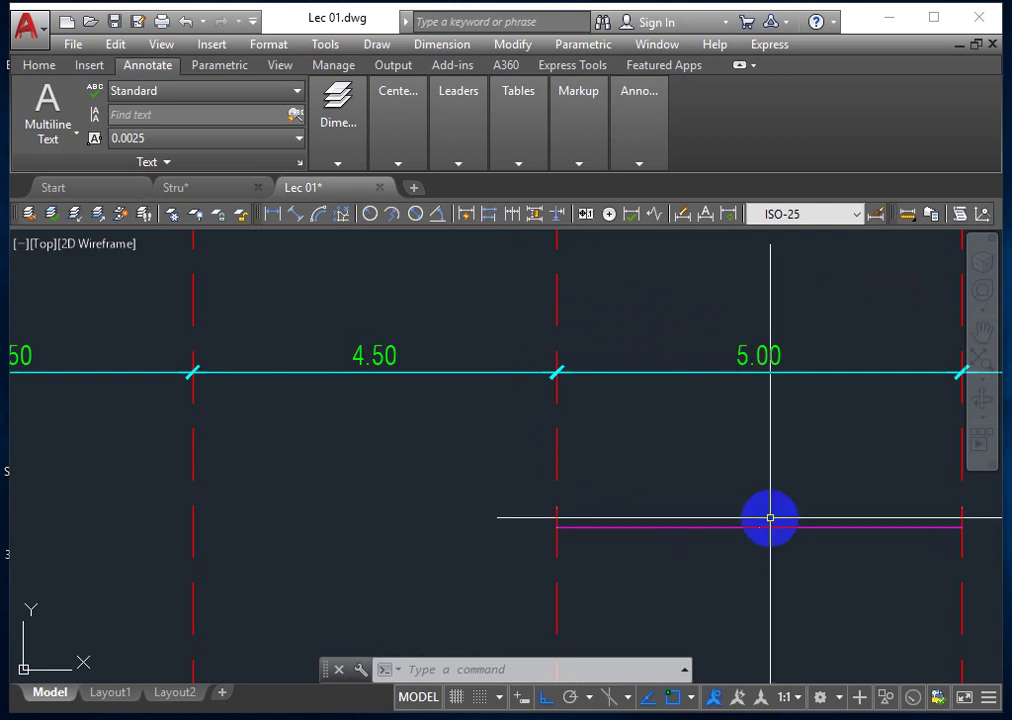
pyautogui.scroll(-2, 770, 518)
pyautogui.scroll(2, 741, 430)
# - Select the 5.00 dimension and open the 100 dimension style for modification
pyautogui.click(742, 414)
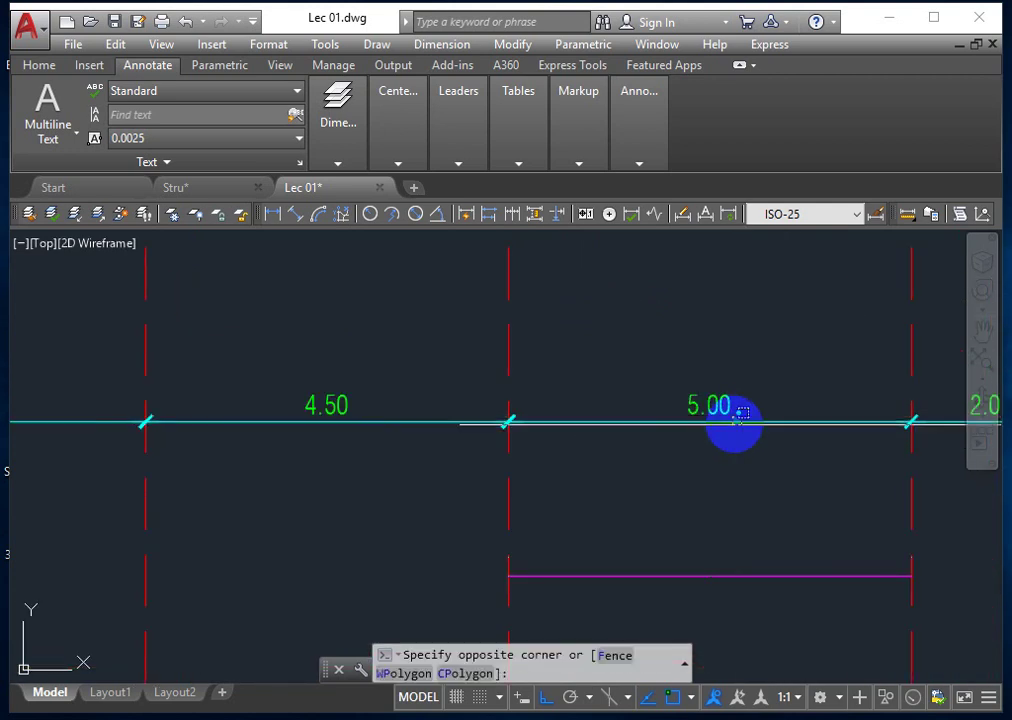
pyautogui.click(703, 443)
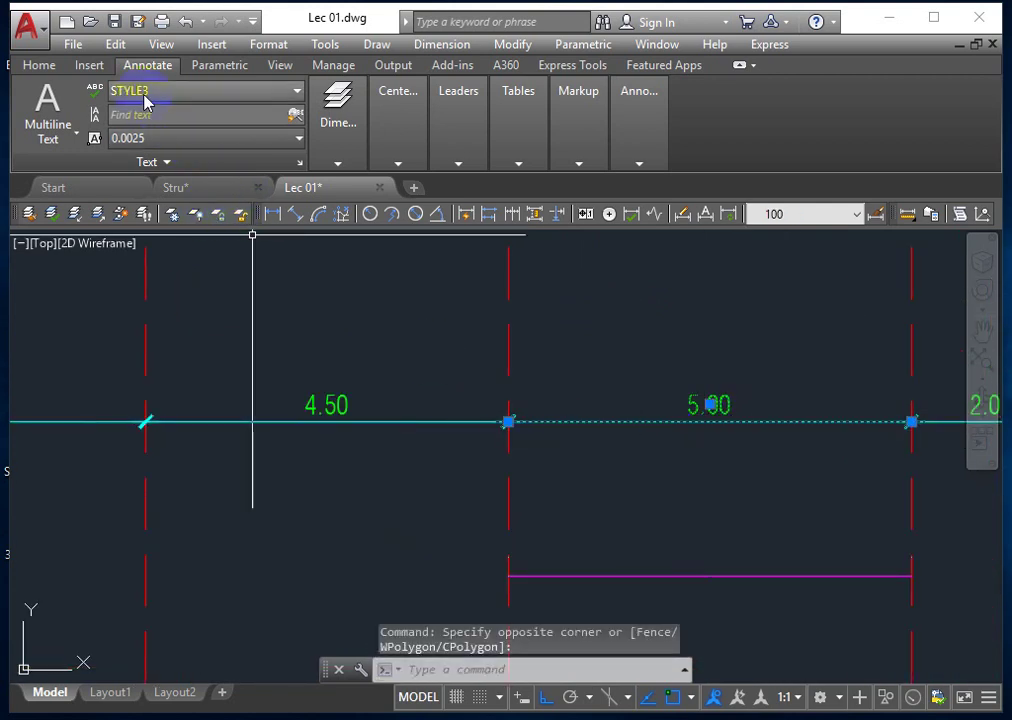
pyautogui.click(352, 160)
pyautogui.moveTo(398, 122)
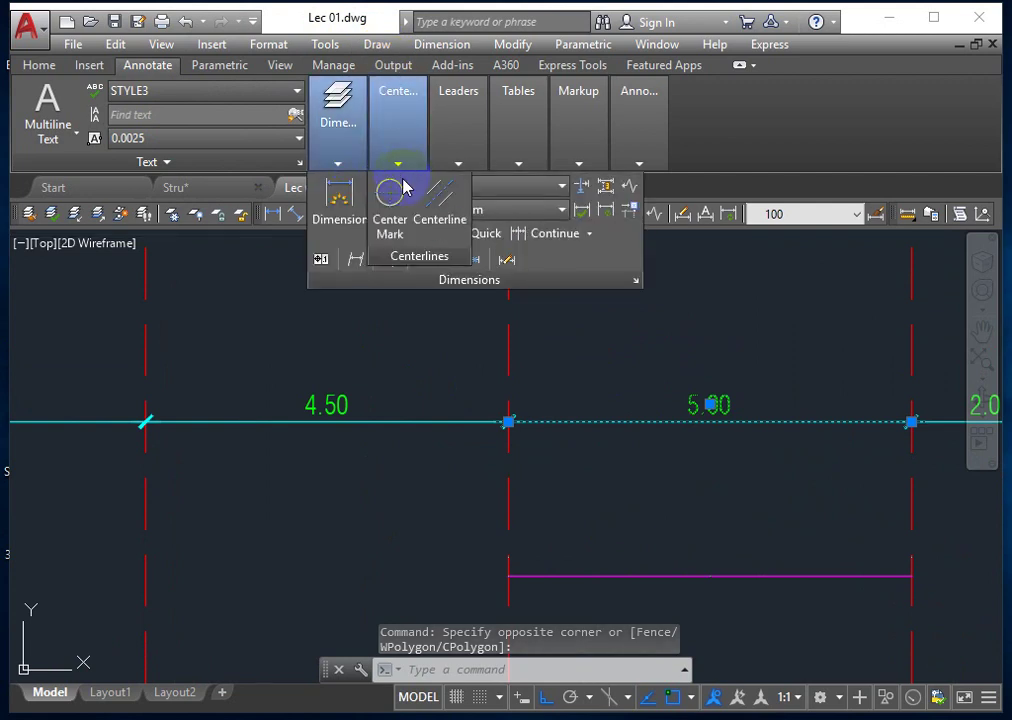
pyautogui.click(432, 44)
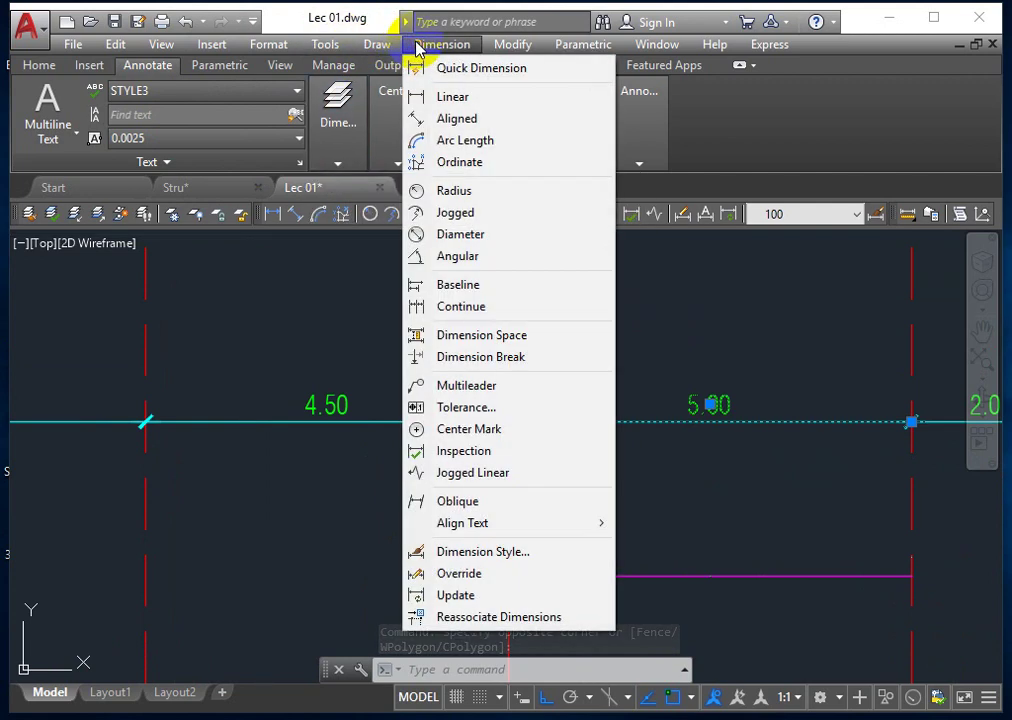
pyautogui.click(440, 552)
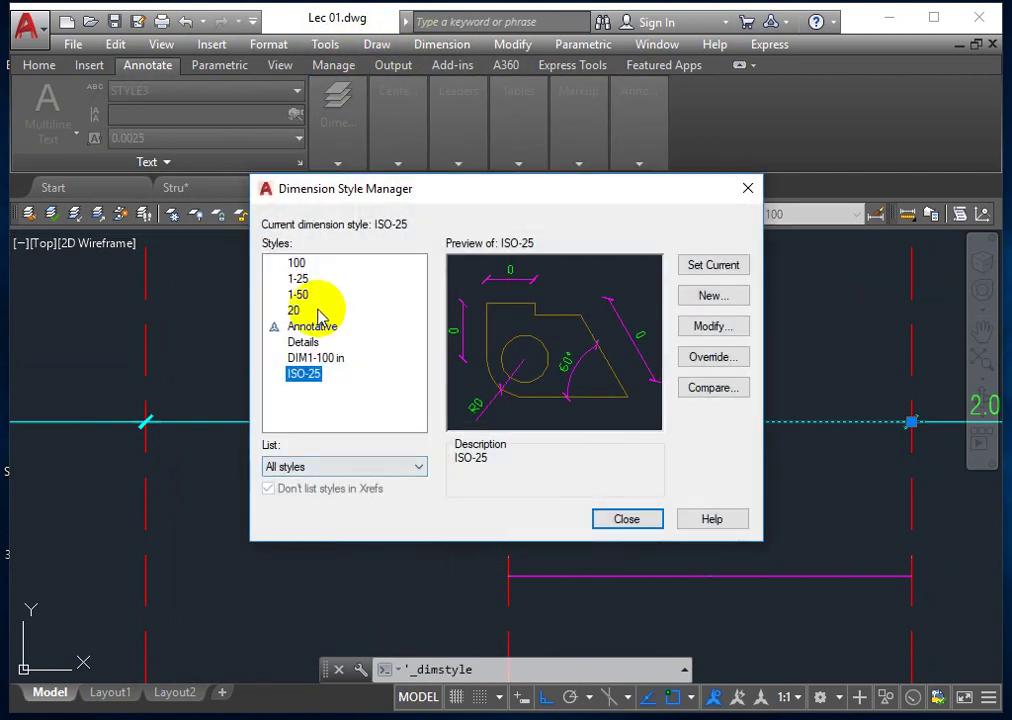
pyautogui.click(297, 263)
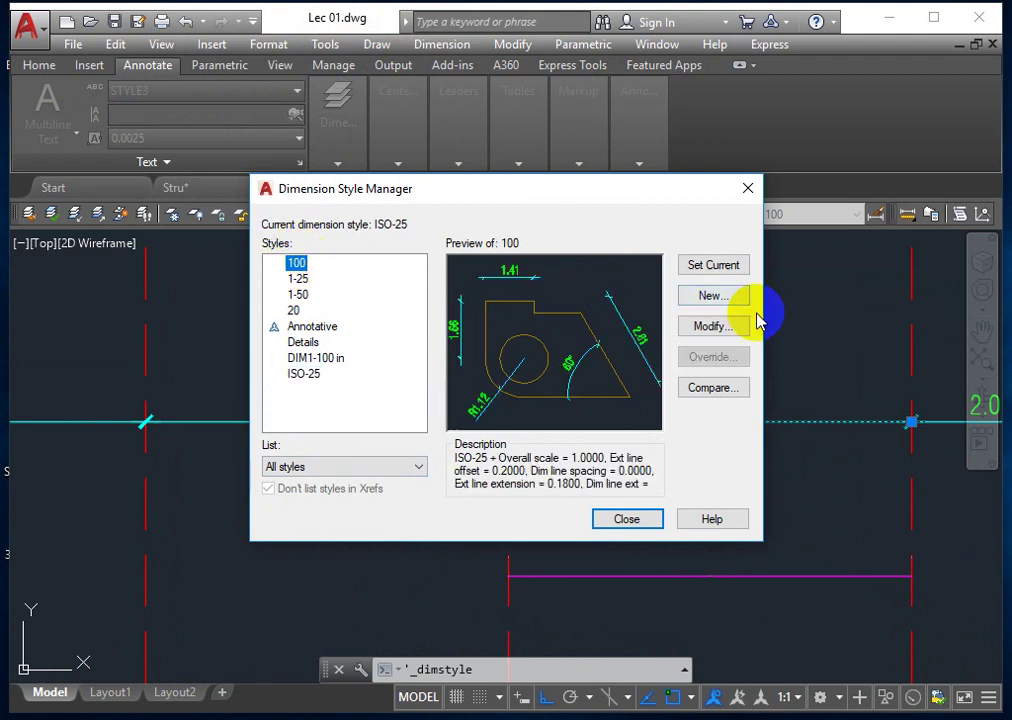
pyautogui.click(714, 326)
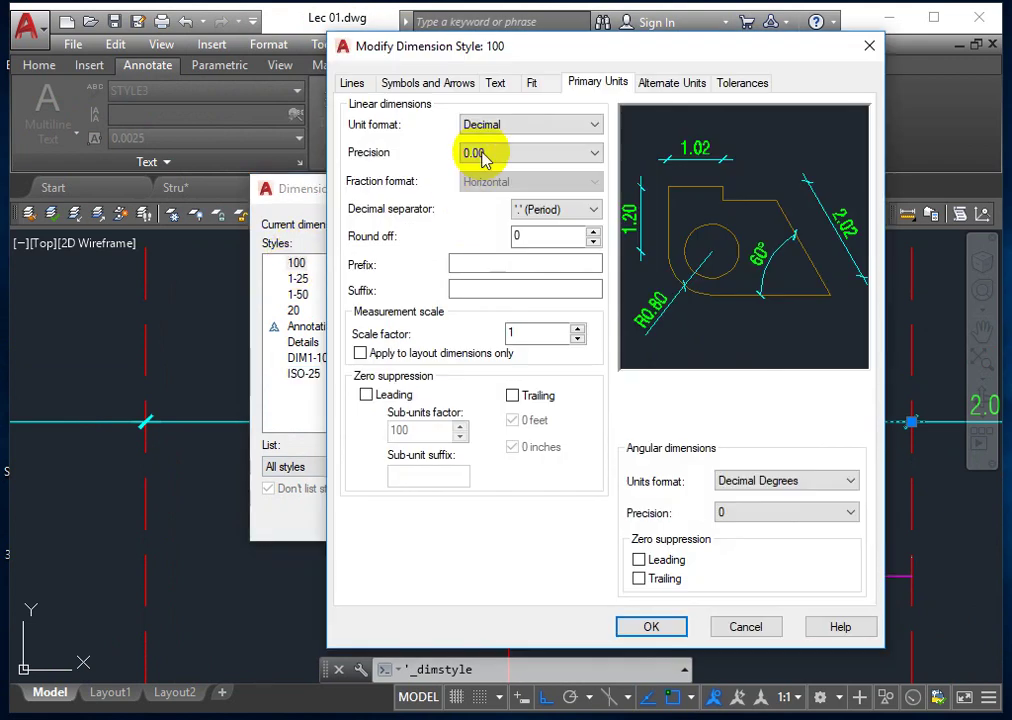
# - Check the 100 style's 0.25 text height and its primary and alternate units
pyautogui.click(500, 83)
pyautogui.doubleClick(549, 226)
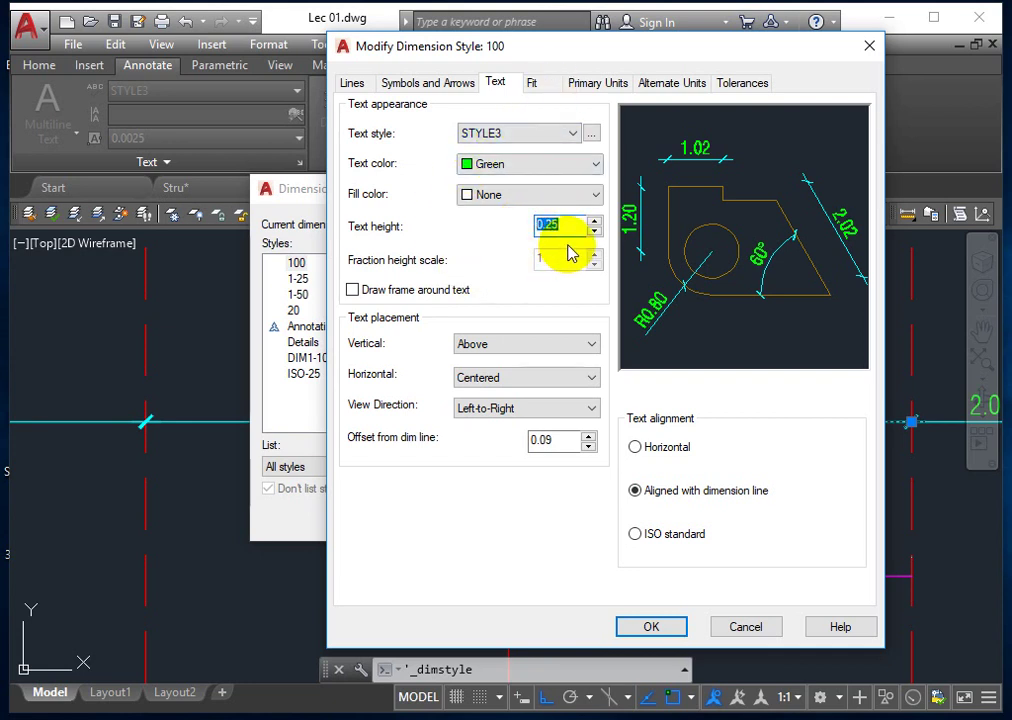
pyautogui.click(533, 83)
pyautogui.click(585, 83)
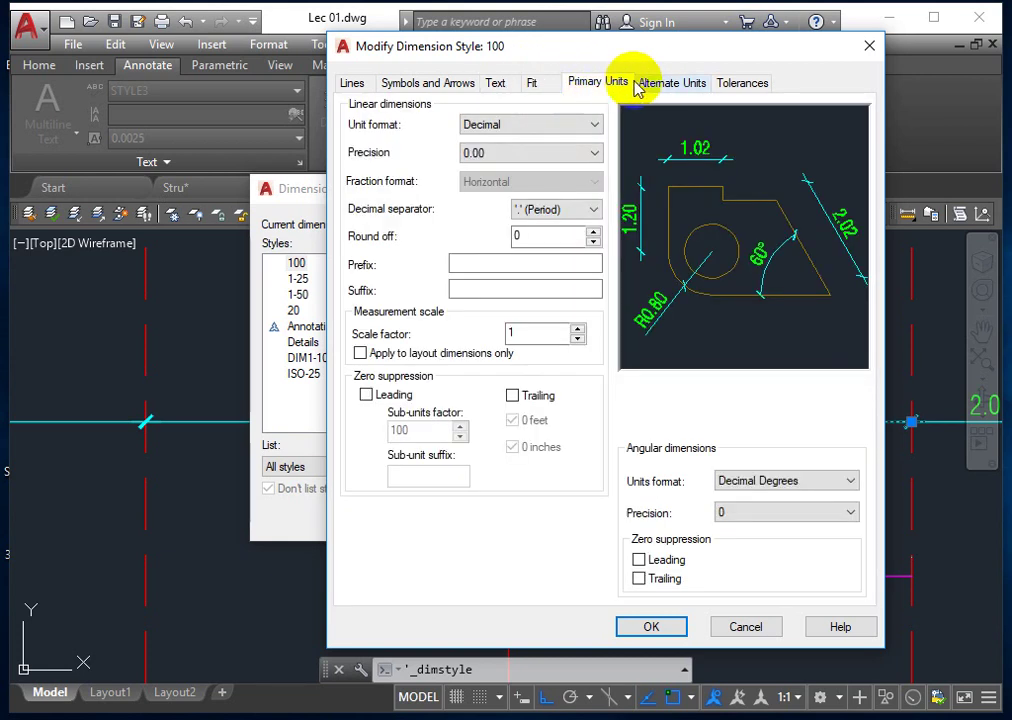
pyautogui.click(638, 85)
pyautogui.click(588, 86)
pyautogui.click(546, 88)
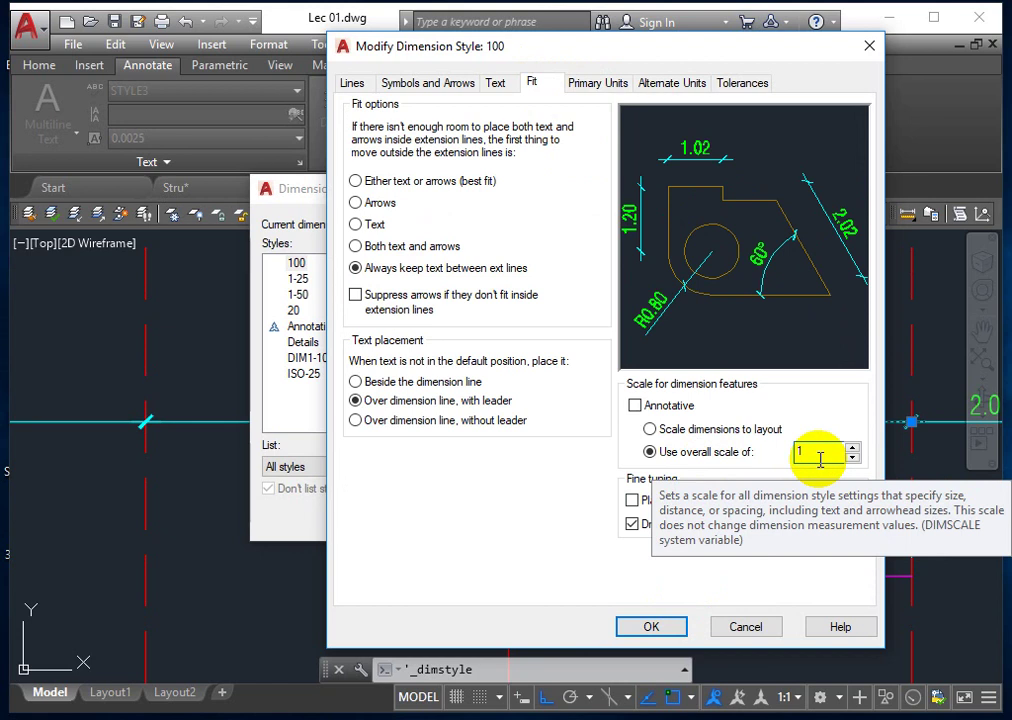
# - Check the 100 style's overall scale of 1, close it unchanged, and select ISO-25
pyautogui.click(820, 459)
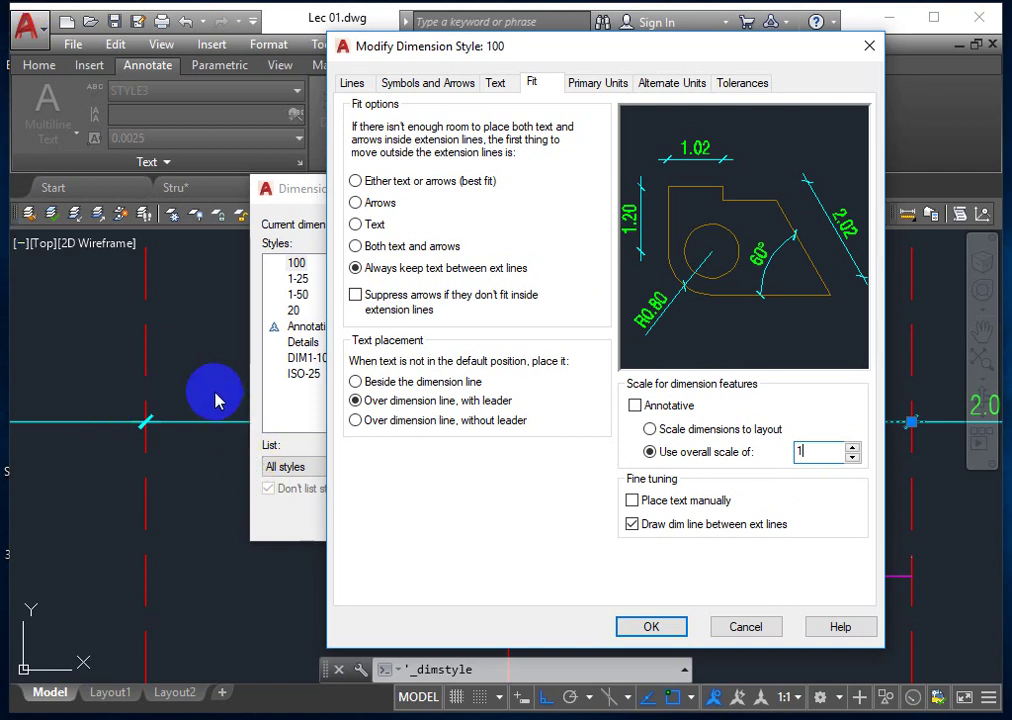
pyautogui.moveTo(820, 454); pyautogui.dragTo(705, 456)
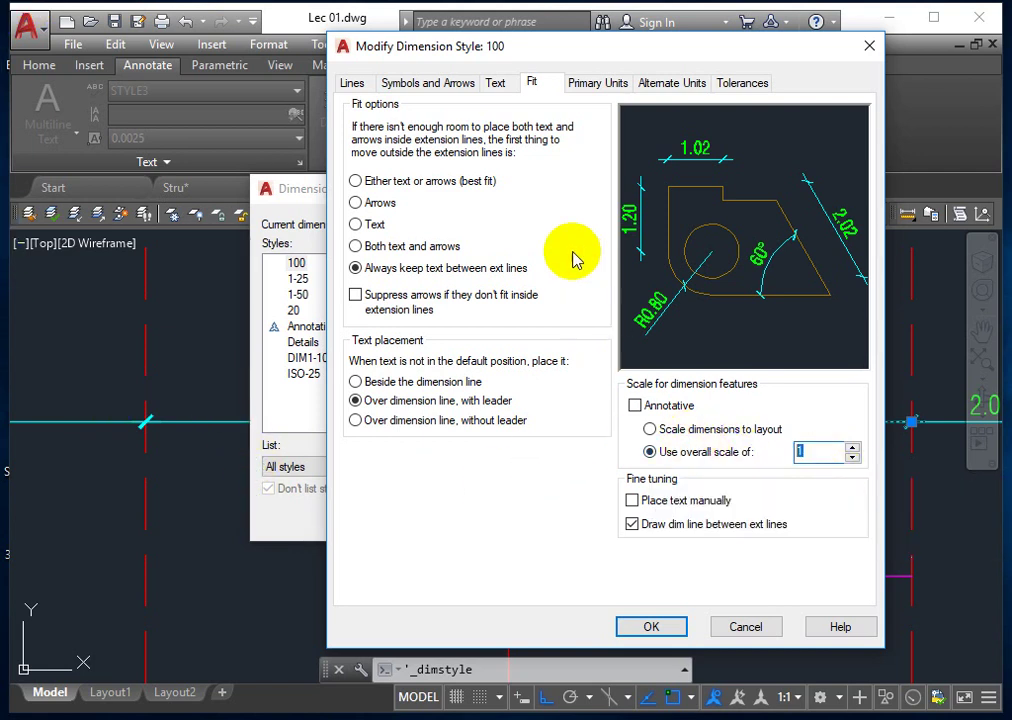
pyautogui.click(496, 83)
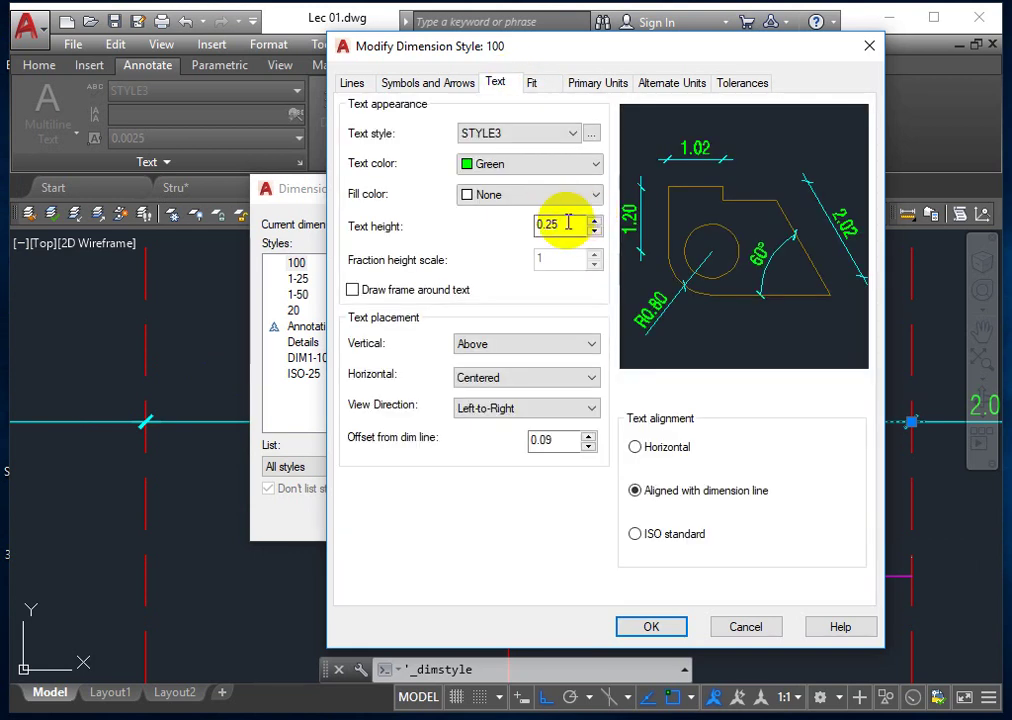
pyautogui.moveTo(553, 223); pyautogui.dragTo(497, 223)
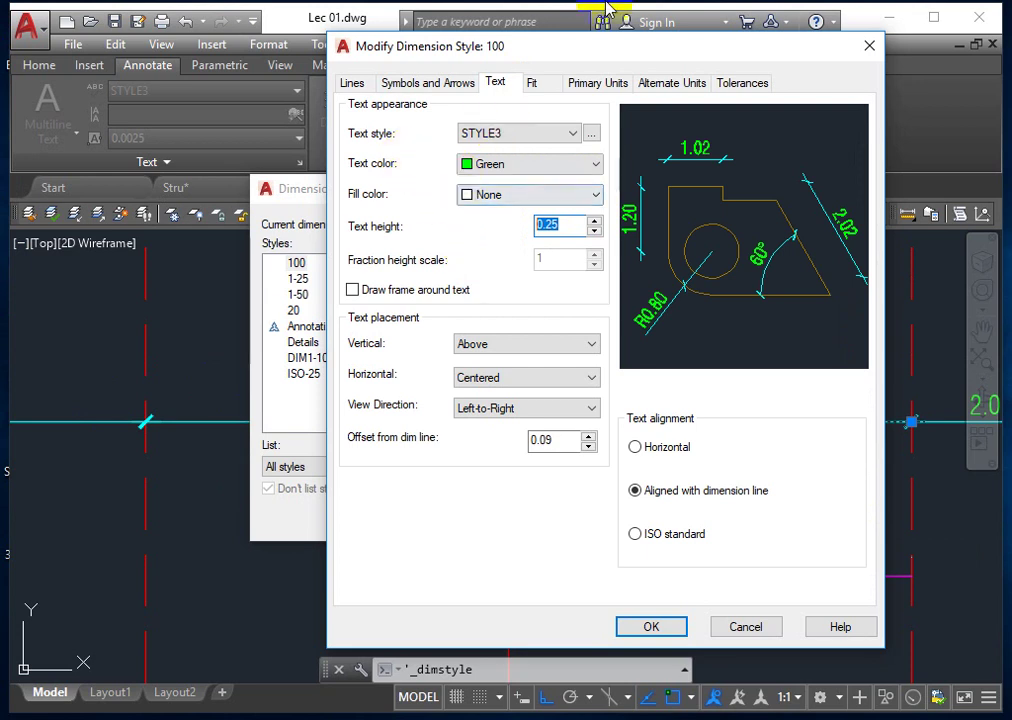
pyautogui.press('Return')
pyautogui.click(303, 374)
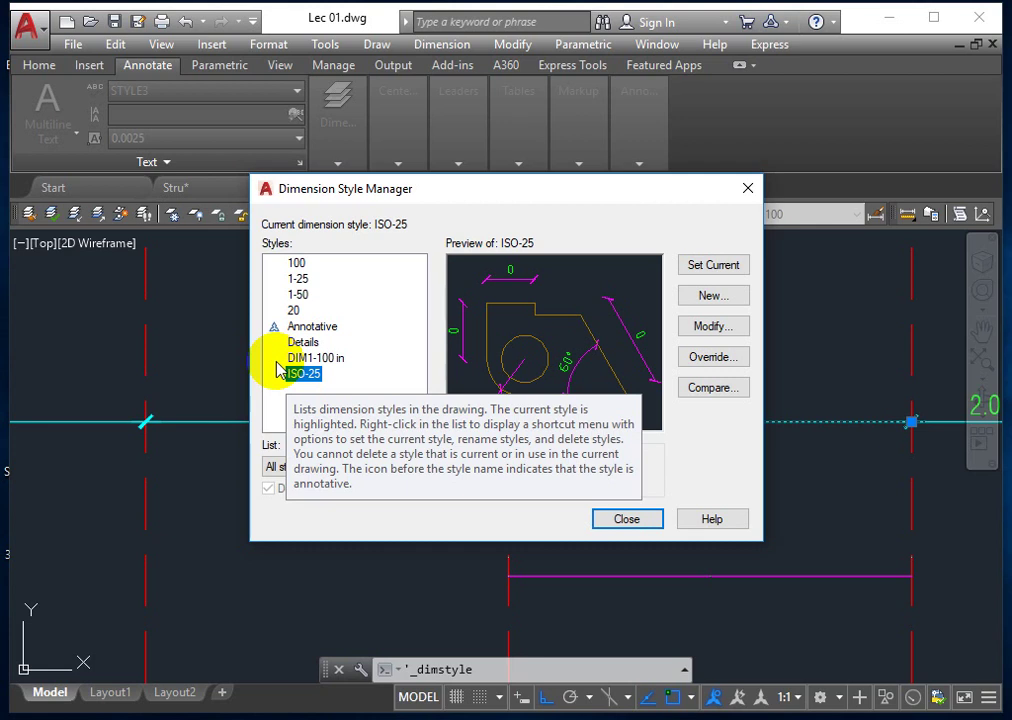
pyautogui.click(697, 325)
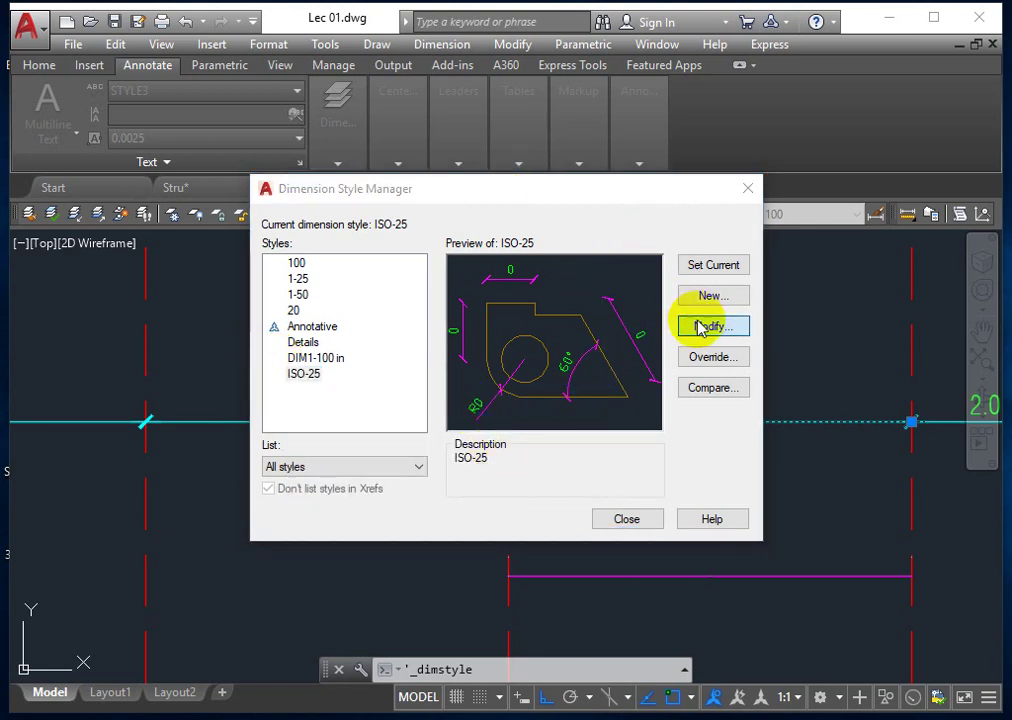
pyautogui.click(698, 330)
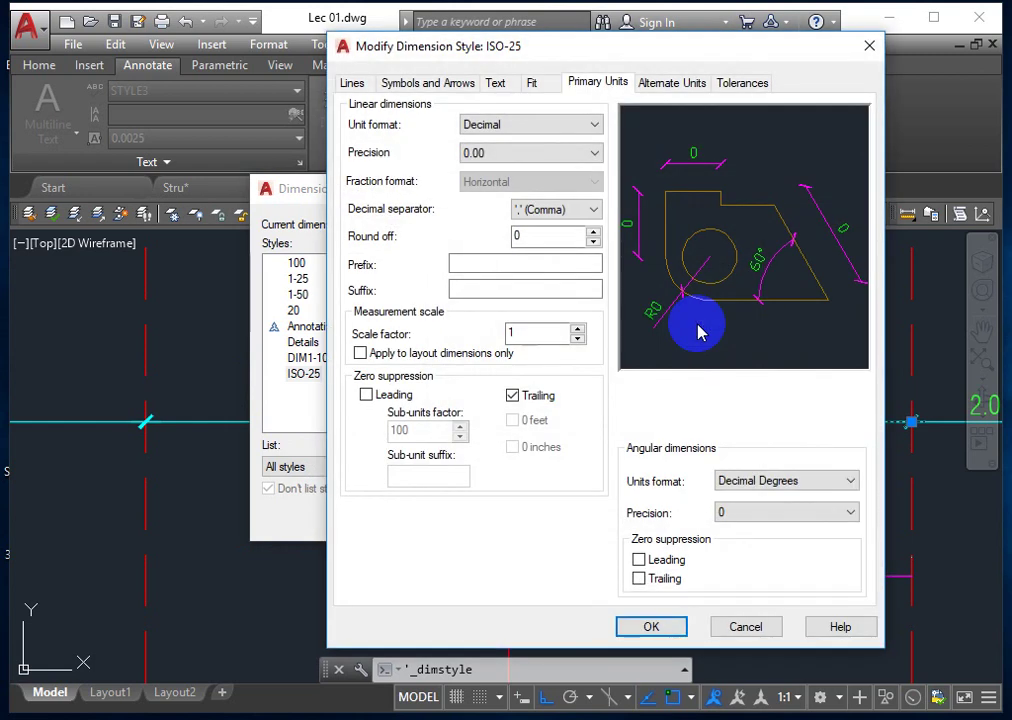
# - Give the ISO-25 dimension style an overall scale of 1 and a 0.25 text height, then close the manager
pyautogui.click(499, 84)
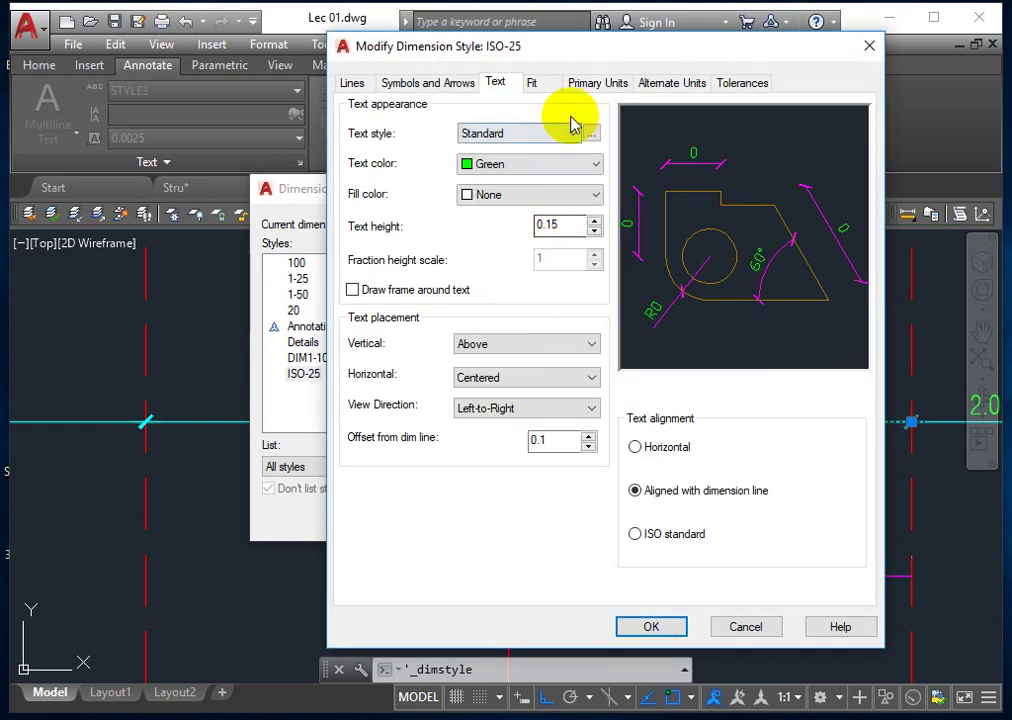
pyautogui.click(548, 88)
pyautogui.doubleClick(825, 451)
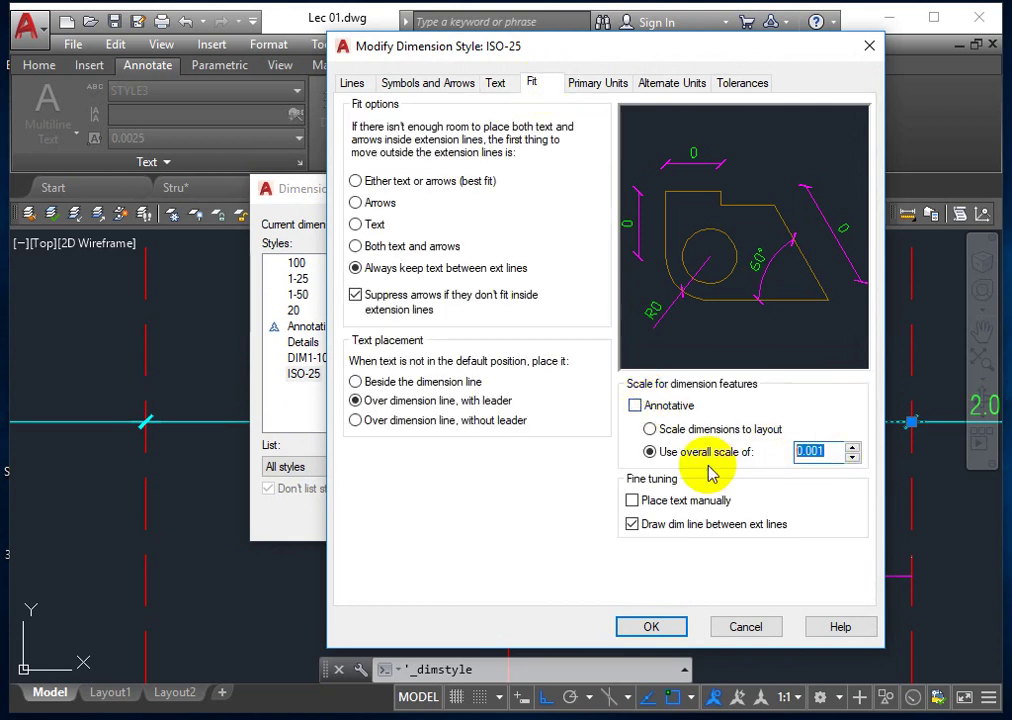
pyautogui.write('1')
pyautogui.click(727, 244)
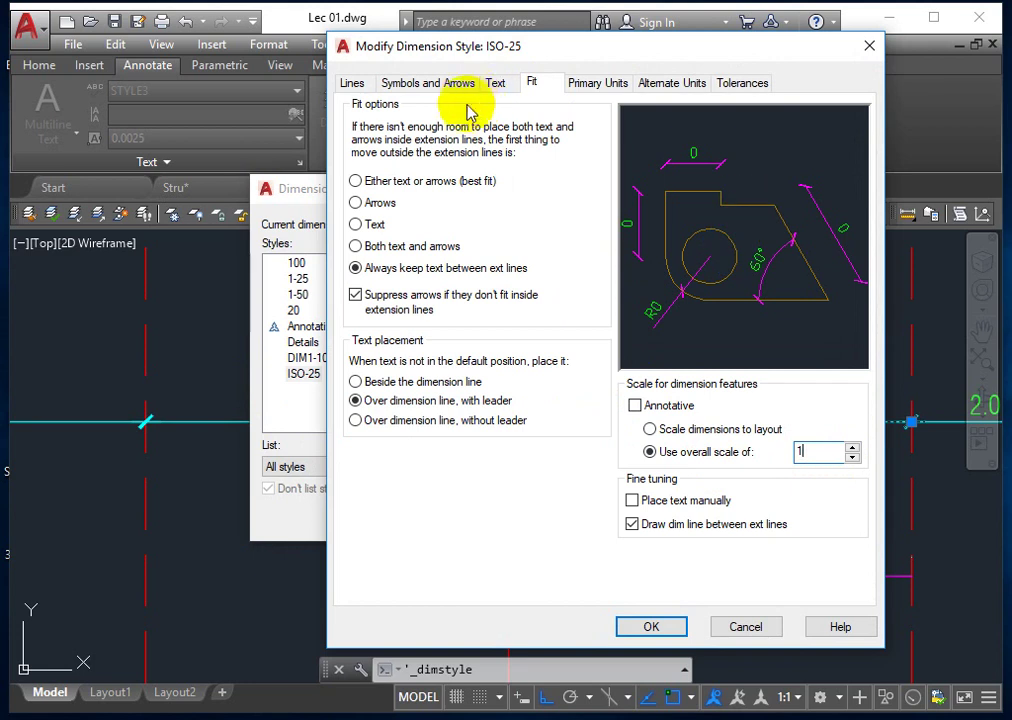
pyautogui.click(498, 88)
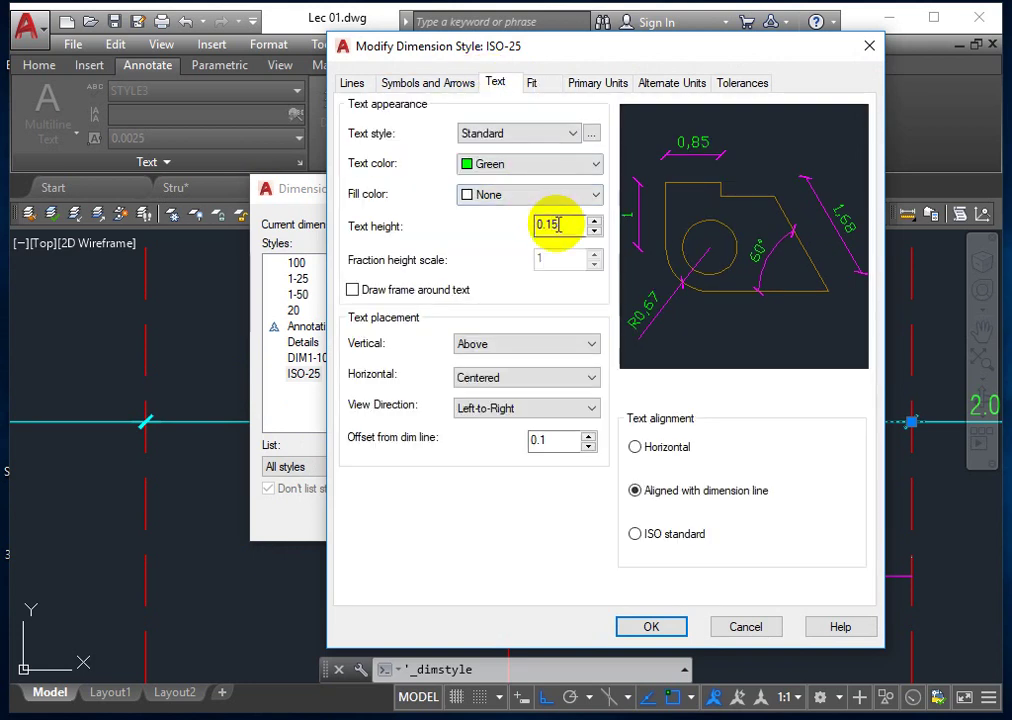
pyautogui.moveTo(600, 225); pyautogui.dragTo(436, 226)
pyautogui.write('0.25')
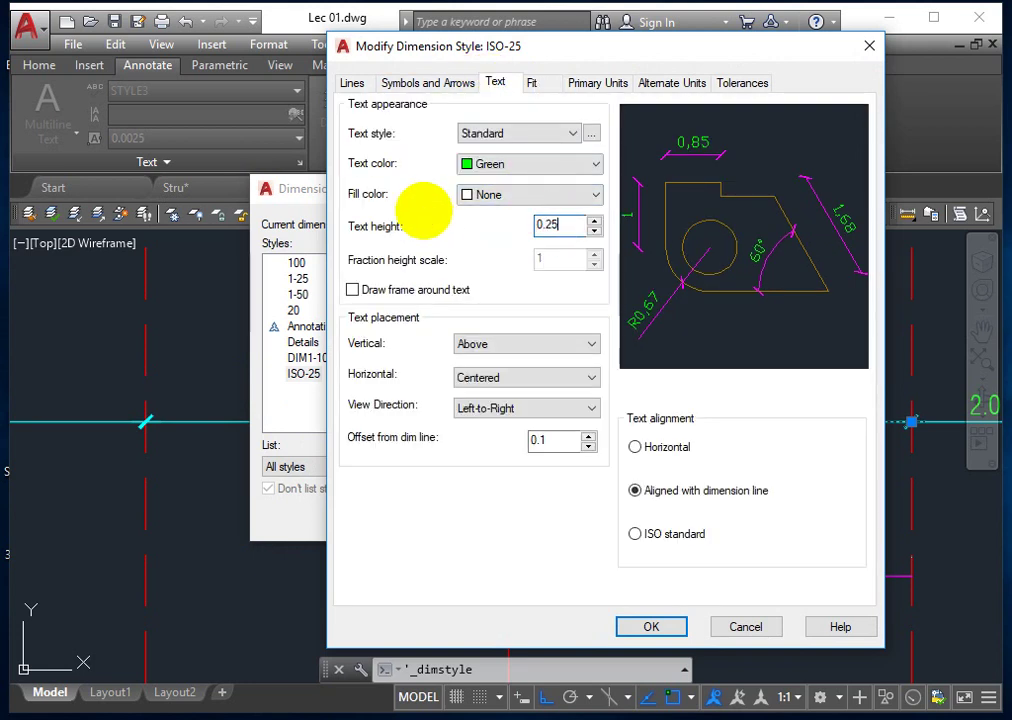
pyautogui.click(650, 627)
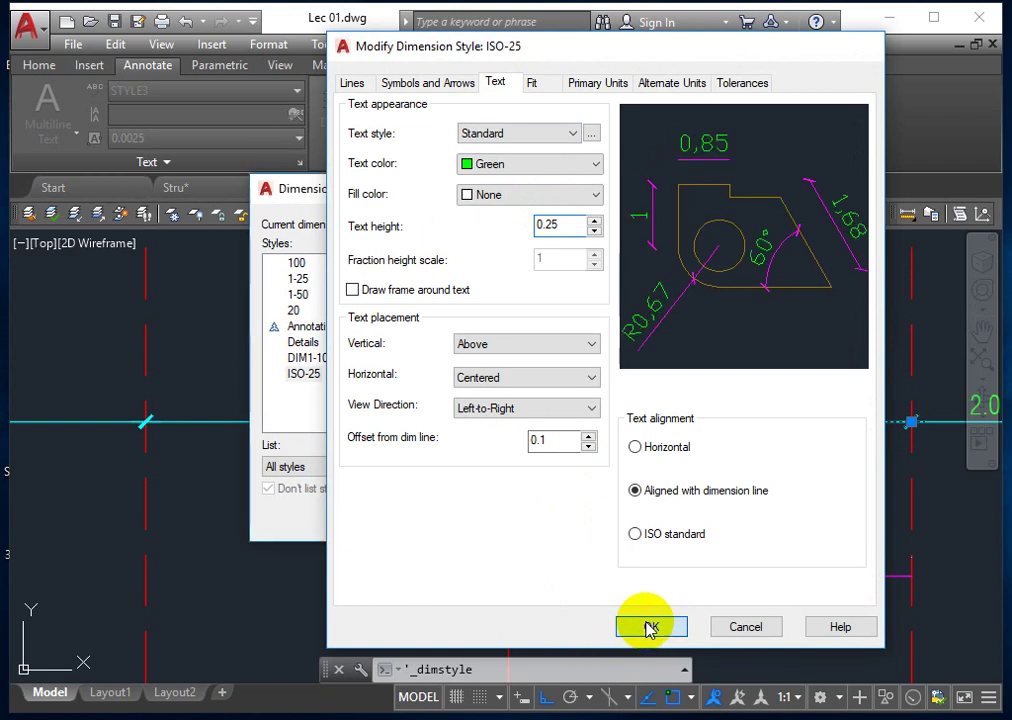
pyautogui.click(624, 519)
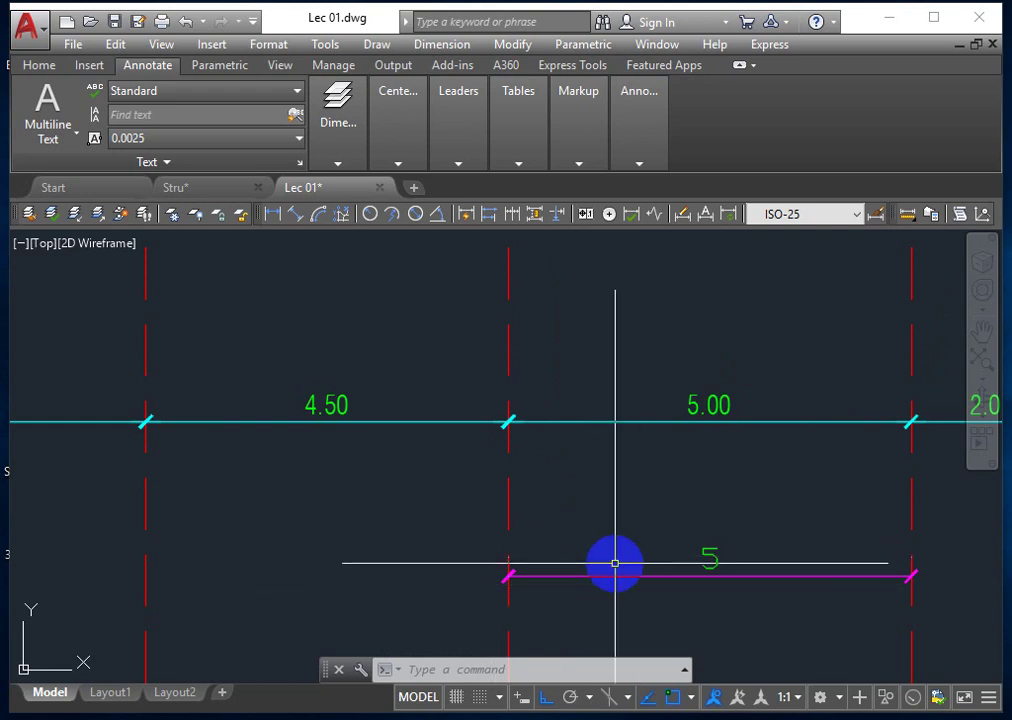
# - Zoom and pan to inspect the grid dimensions' green text, then reopen the Dimension Style Manager
pyautogui.scroll(-4, 619, 519)
pyautogui.moveTo(619, 519); pyautogui.dragTo(463, 469, button='middle')
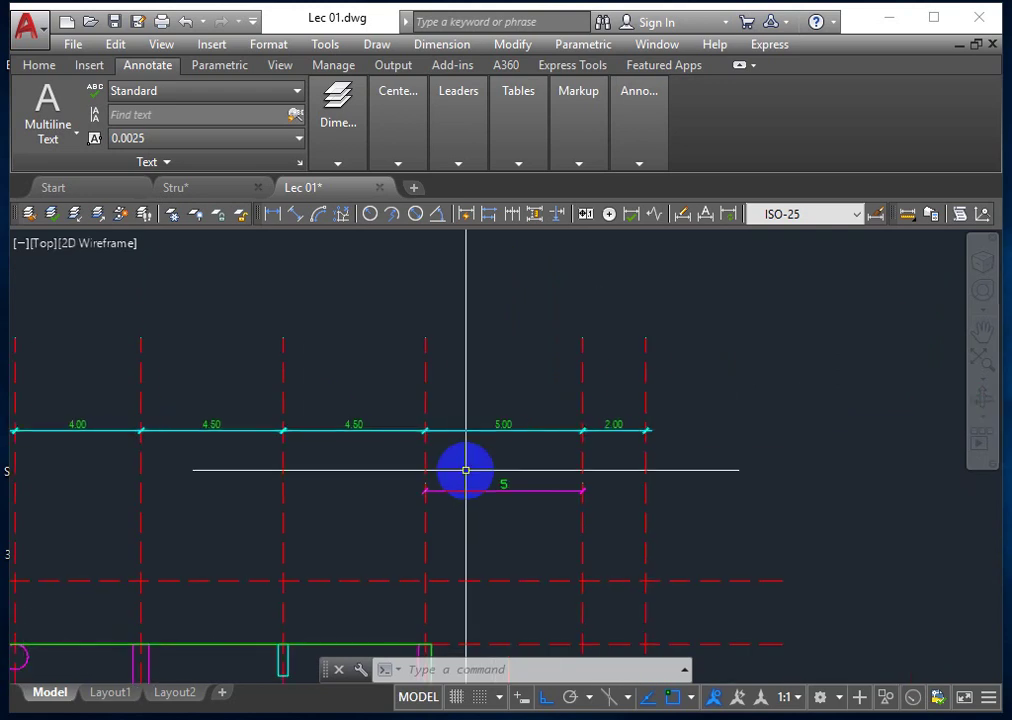
pyautogui.scroll(2, 461, 469)
pyautogui.click(425, 44)
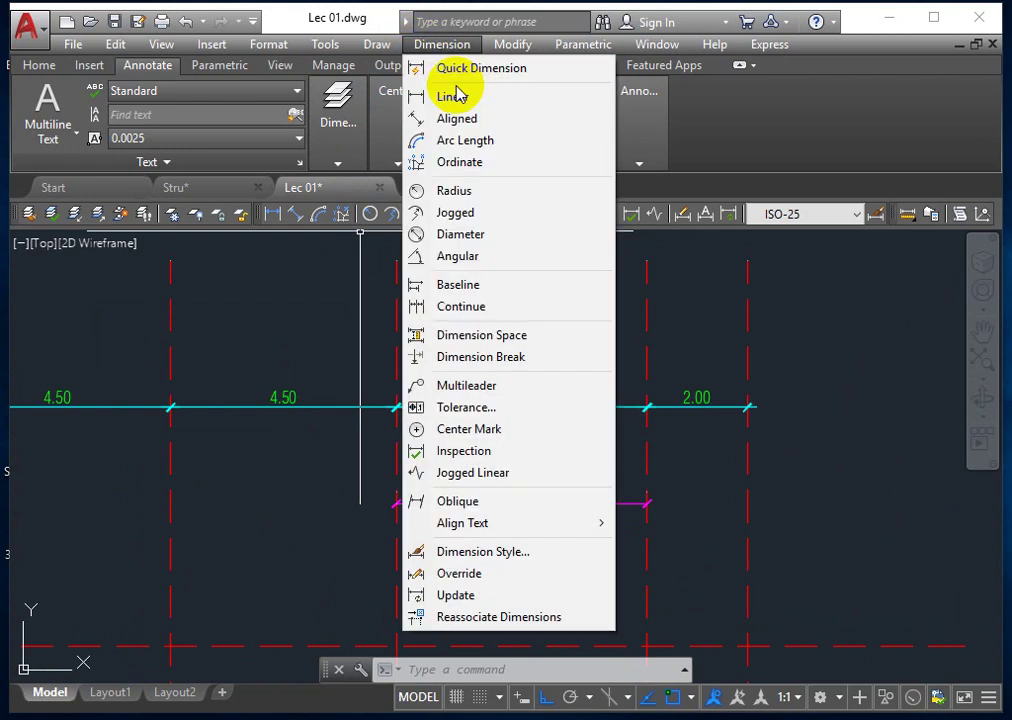
pyautogui.click(485, 552)
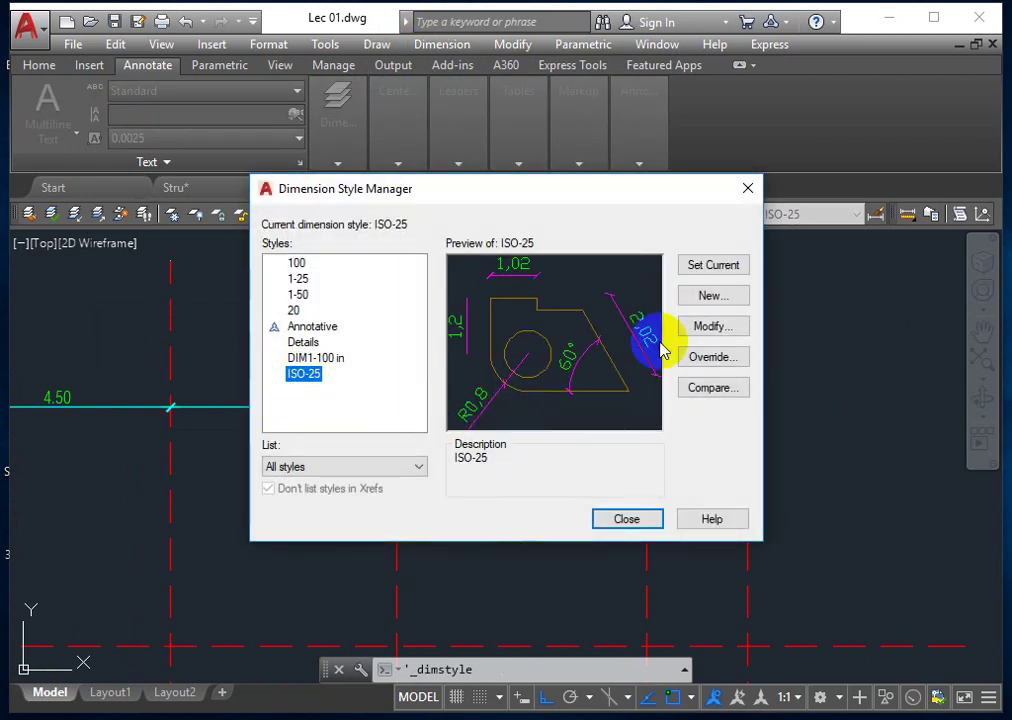
pyautogui.click(684, 334)
pyautogui.click(731, 338)
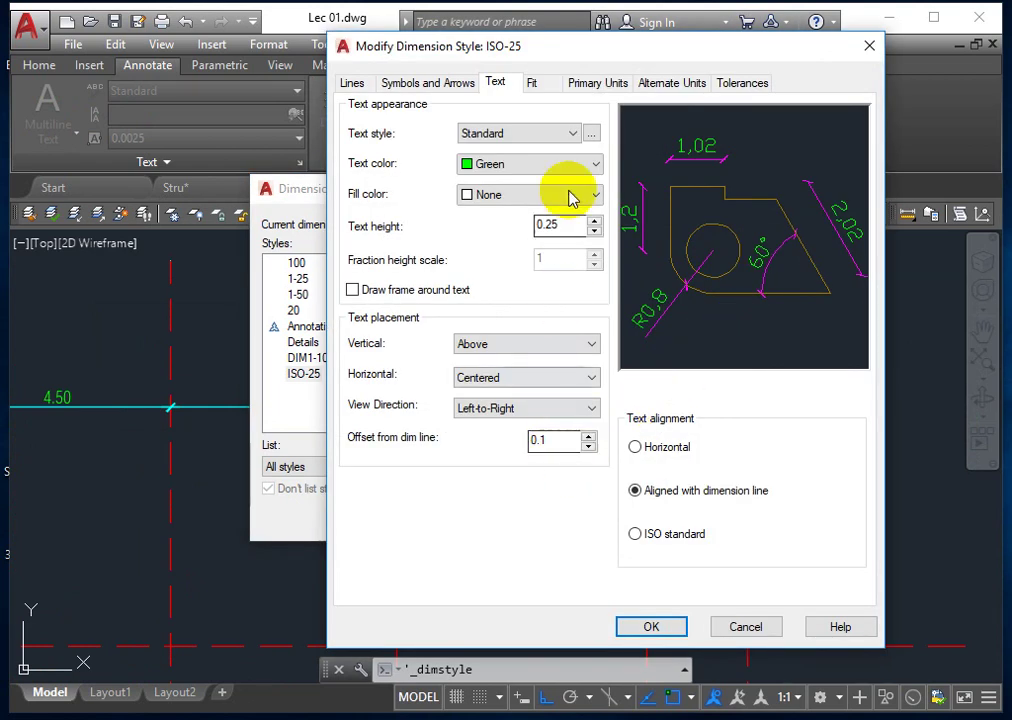
pyautogui.click(527, 84)
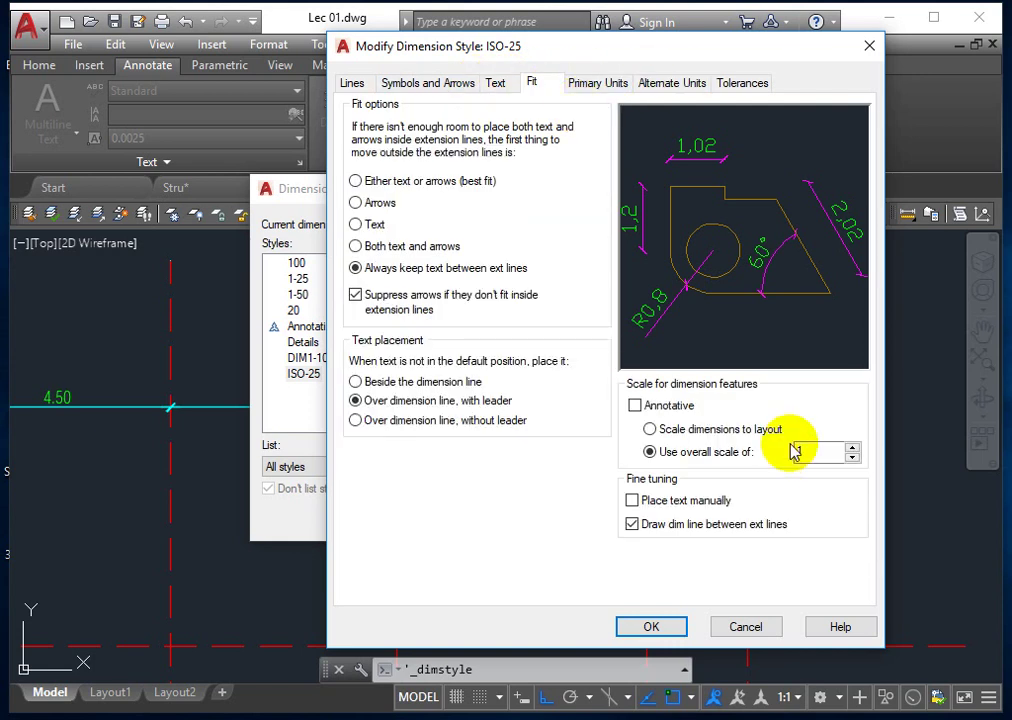
pyautogui.doubleClick(804, 454)
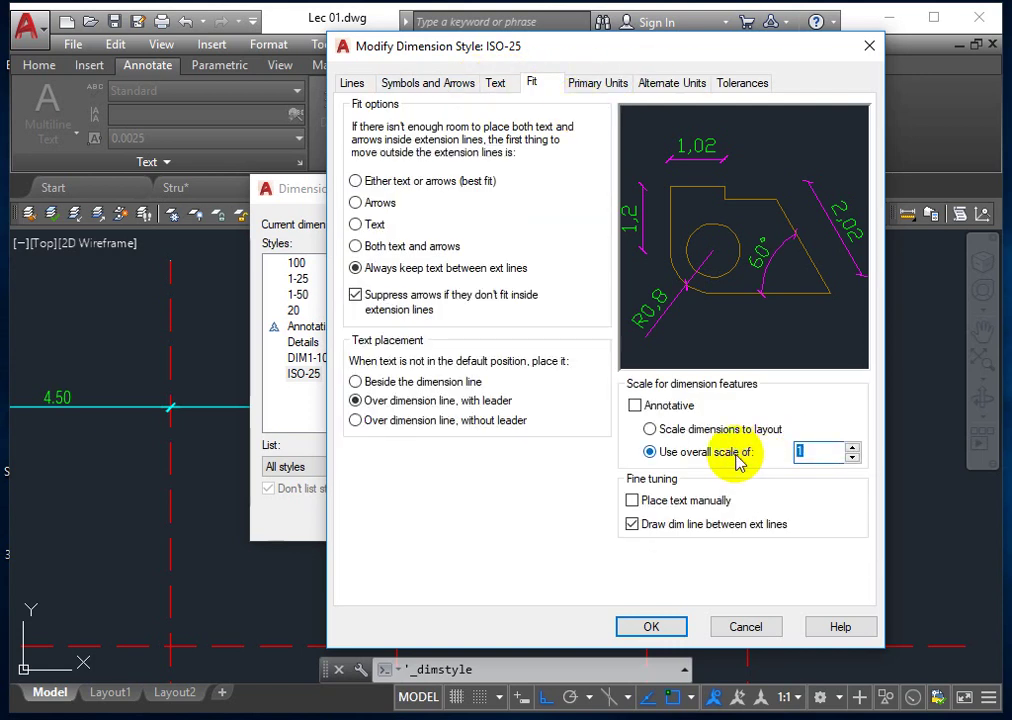
pyautogui.write('.00')
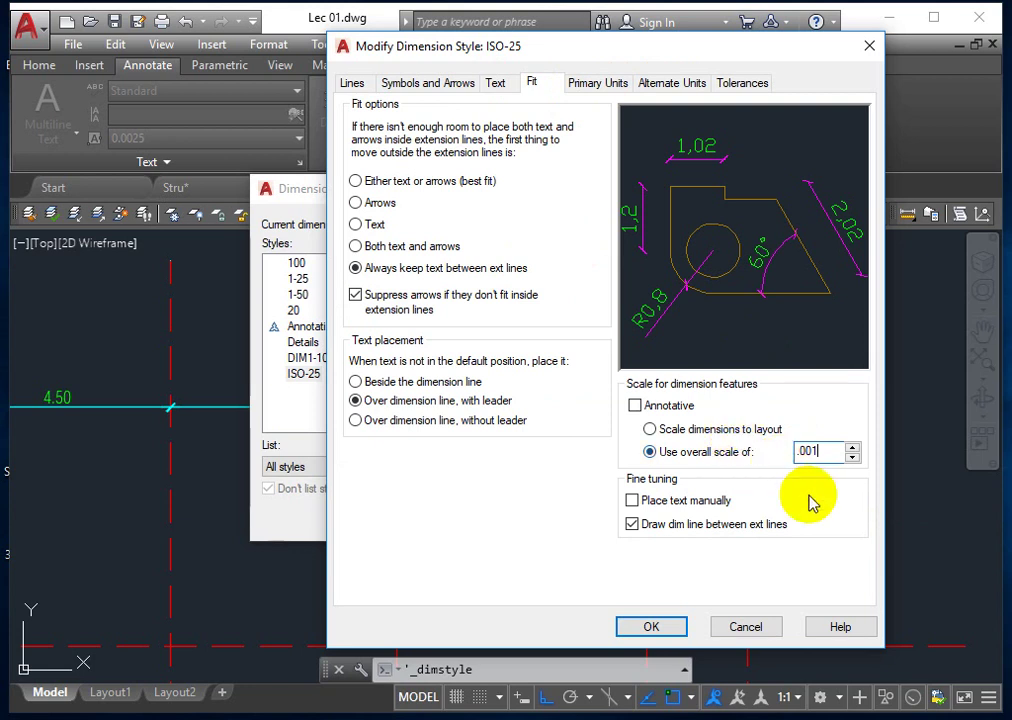
pyautogui.moveTo(836, 451); pyautogui.dragTo(703, 456)
pyautogui.write('1')
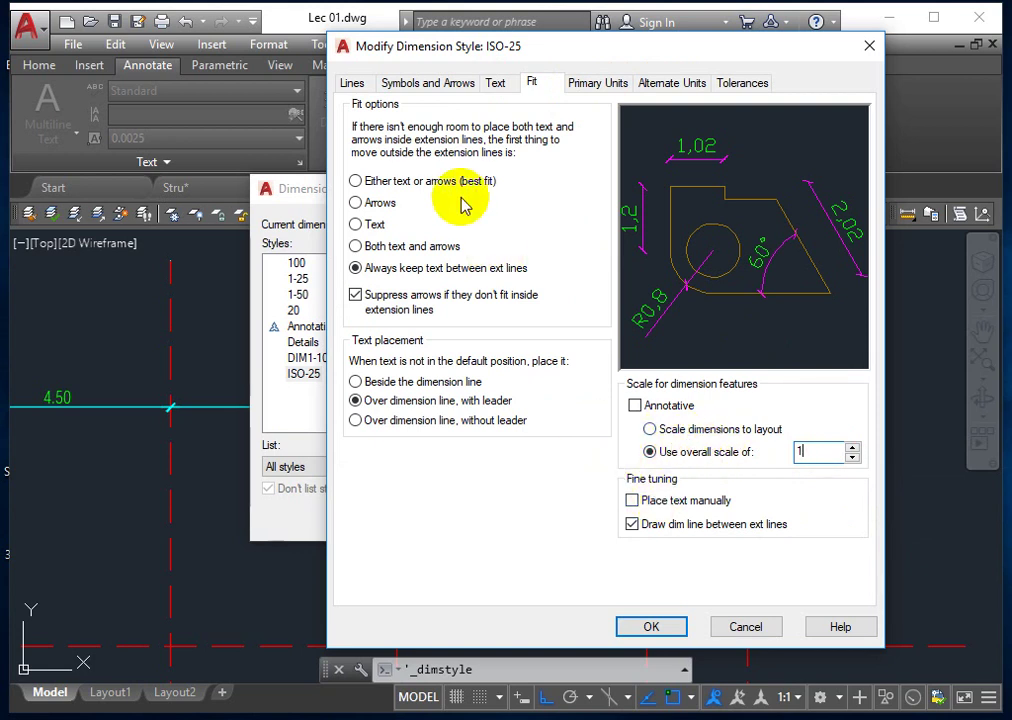
pyautogui.click(684, 631)
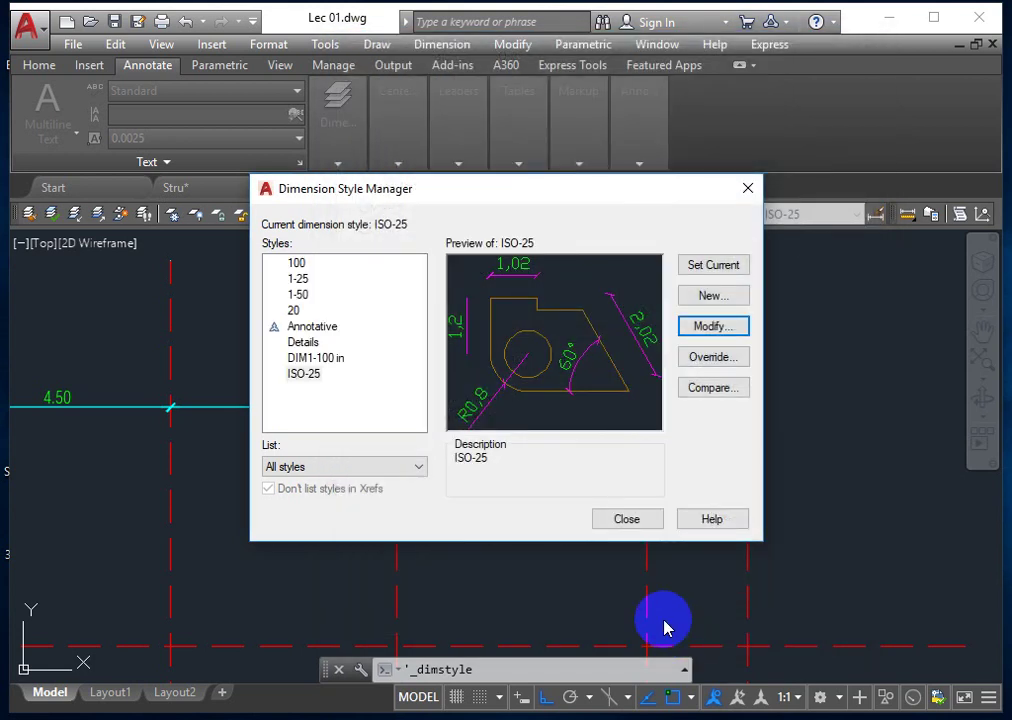
pyautogui.click(624, 521)
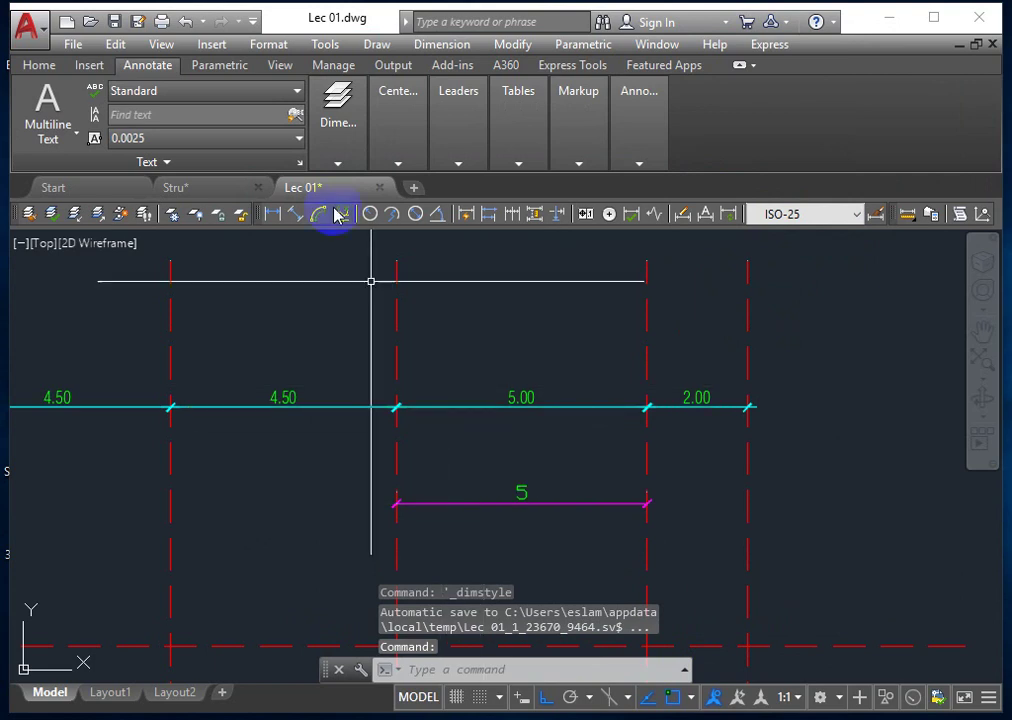
# - Open the Dimension Style Manager from the Dimension menu to show the ISO-25 style
pyautogui.click(440, 44)
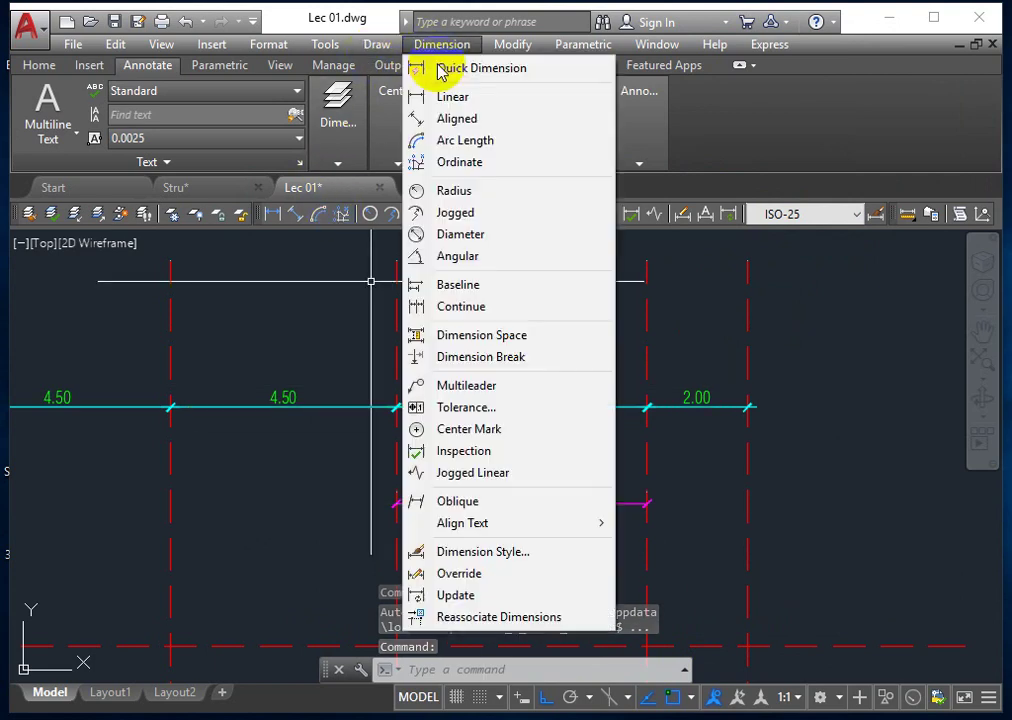
pyautogui.click(502, 553)
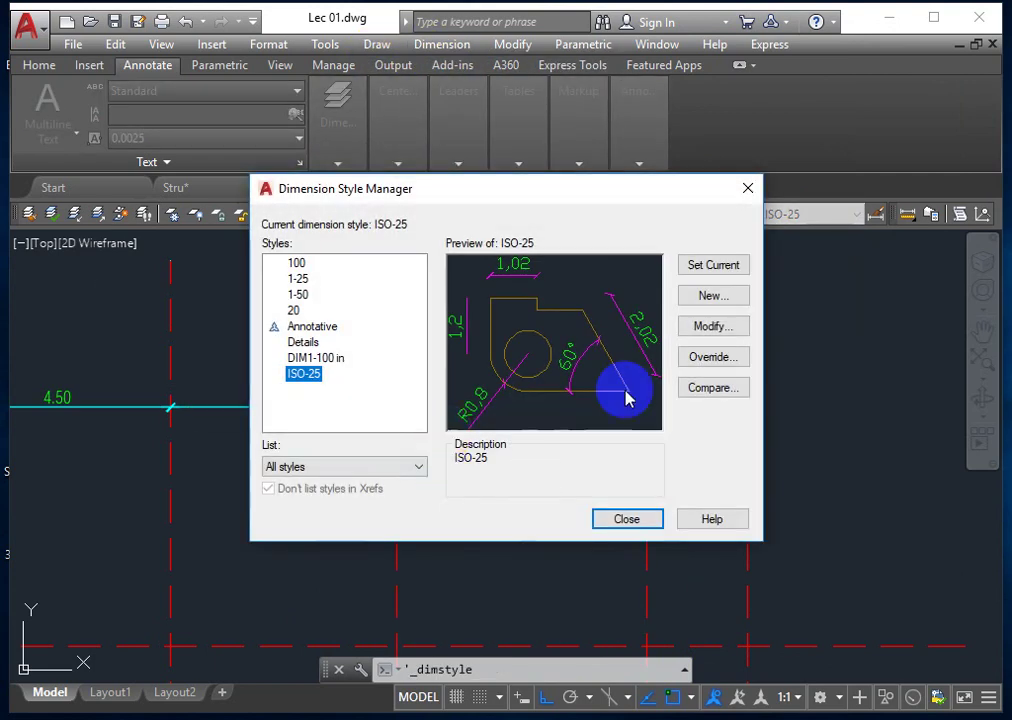
# - Review ISO-25's Text, Fit and Primary Units settings without changes, then close the manager
pyautogui.click(710, 328)
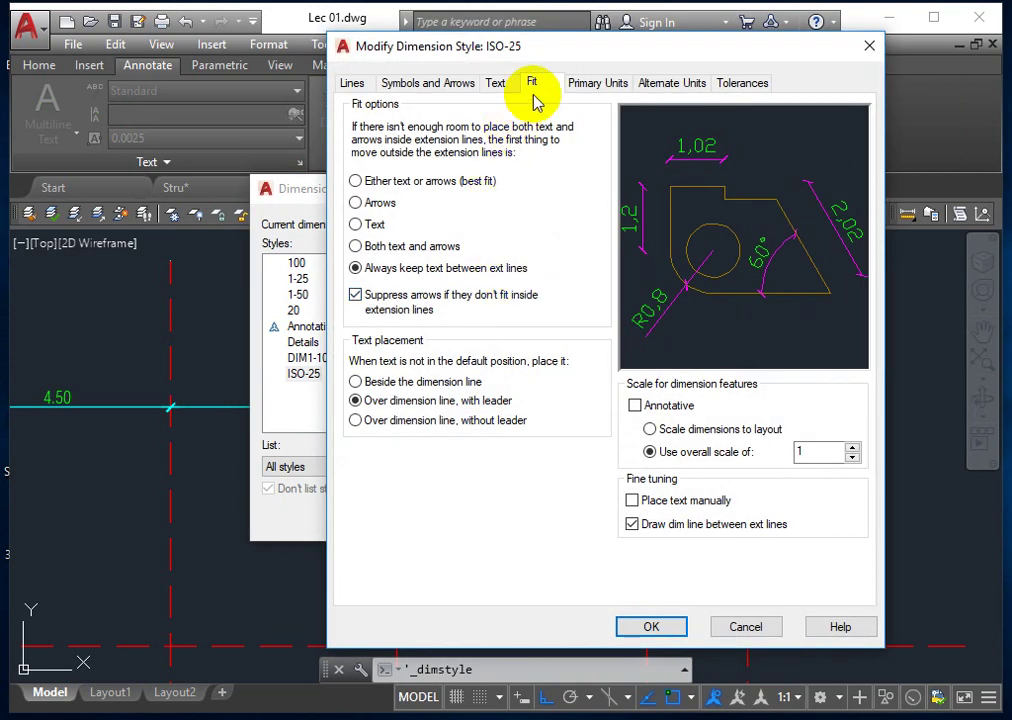
pyautogui.click(497, 85)
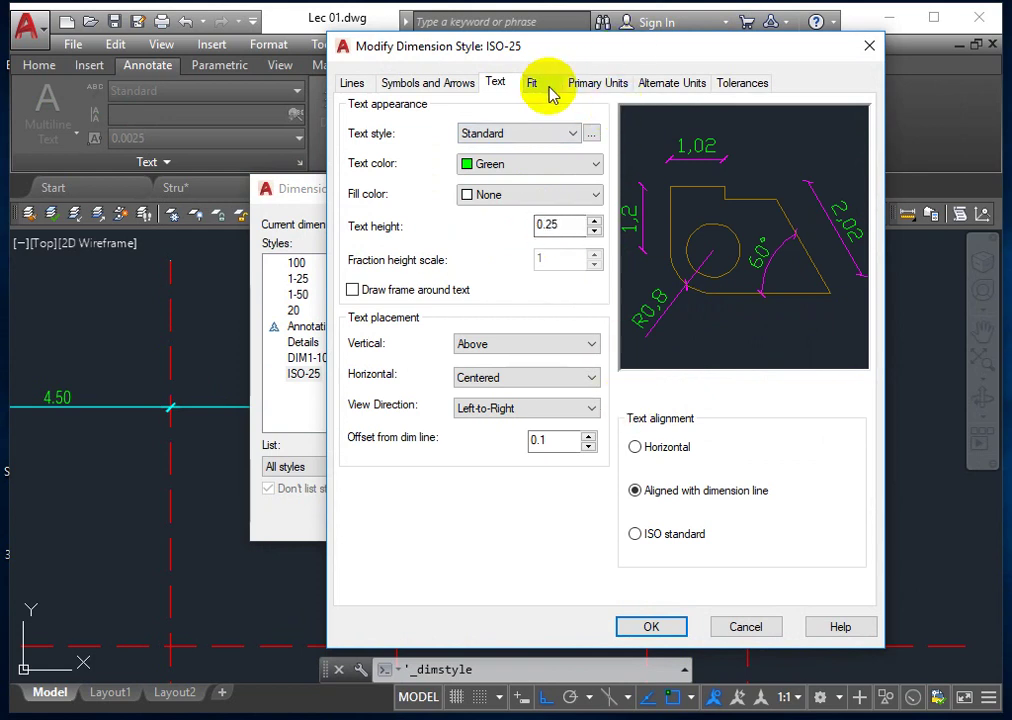
pyautogui.click(538, 87)
pyautogui.click(596, 85)
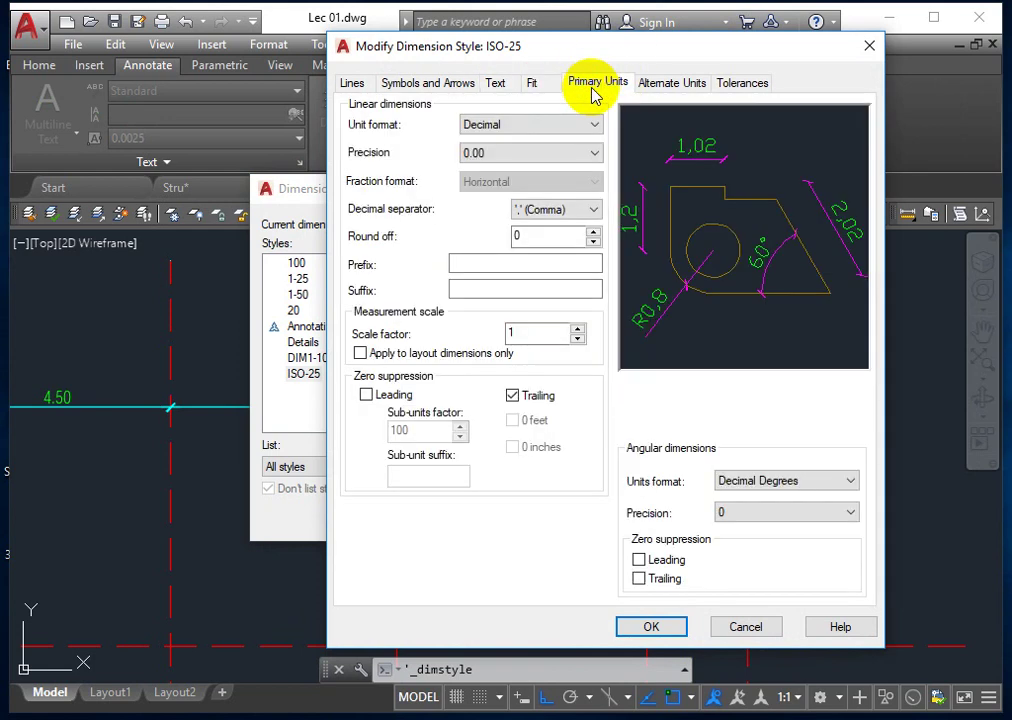
pyautogui.click(653, 627)
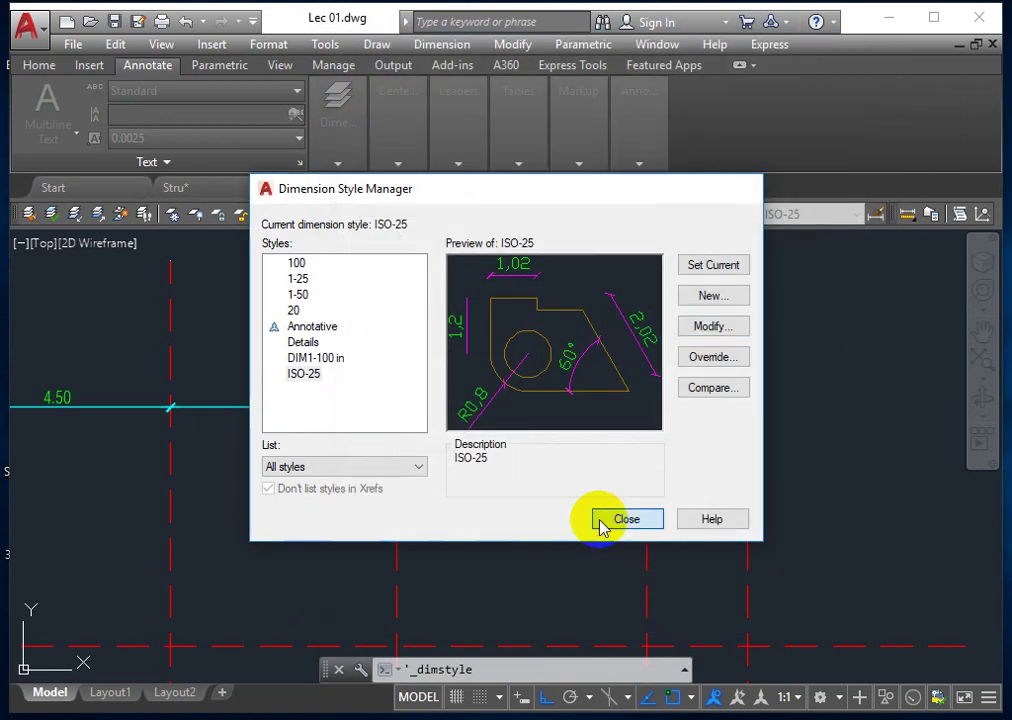
pyautogui.click(624, 521)
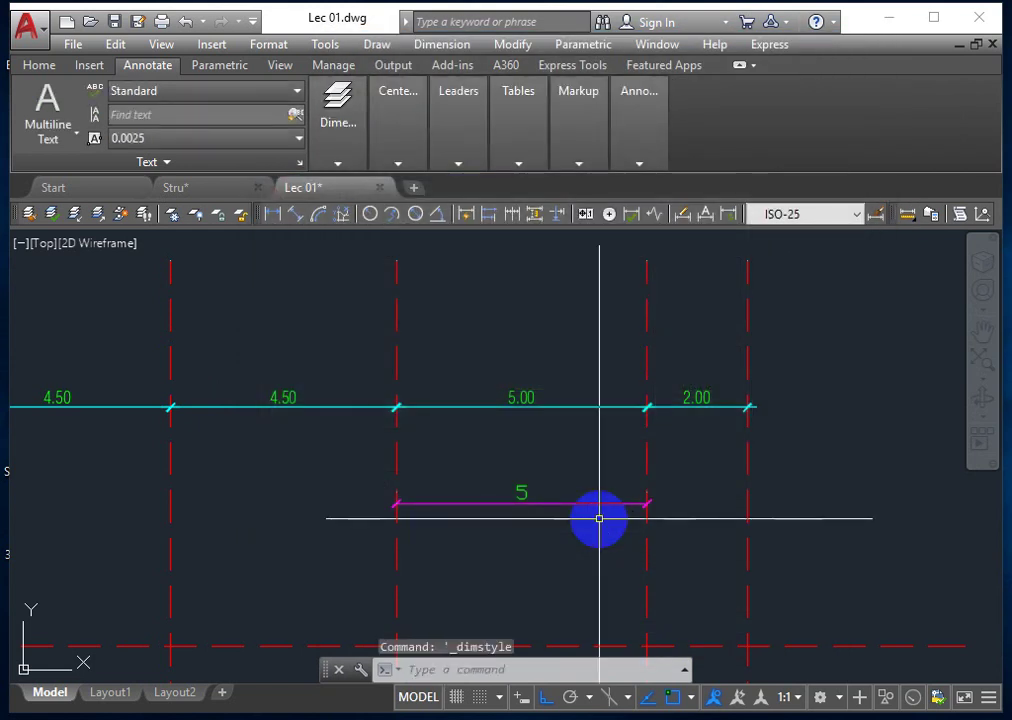